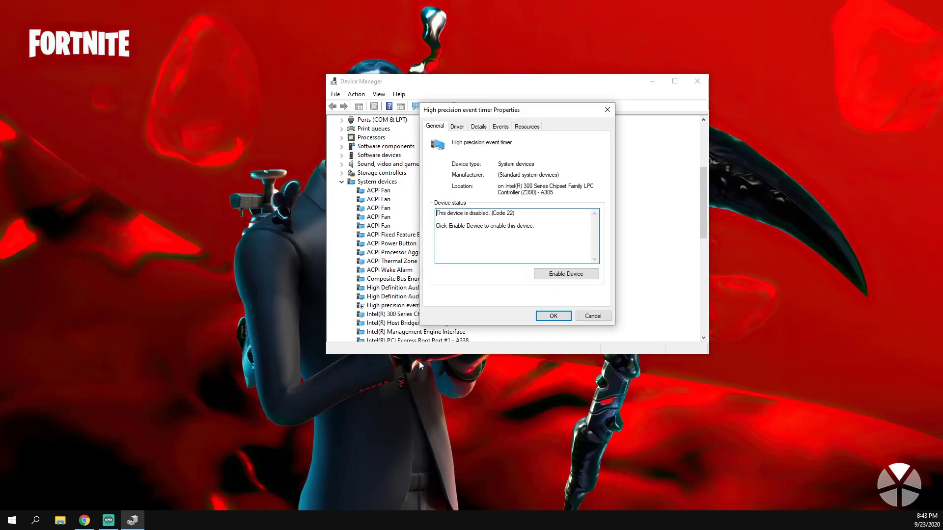
# - Check the High precision event timer's driver date on the Driver tab, then cancel the dialog
pyautogui.click(457, 127)
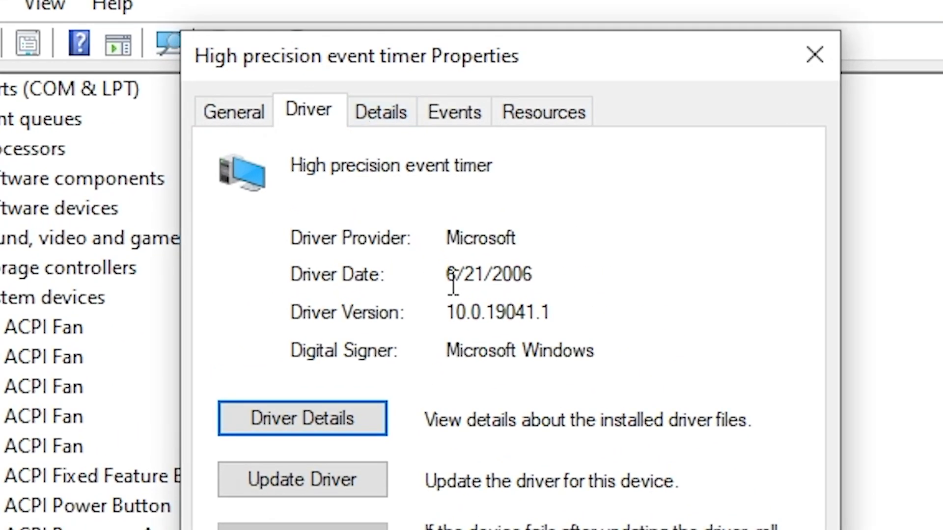
pyautogui.moveTo(449, 277); pyautogui.dragTo(560, 270)
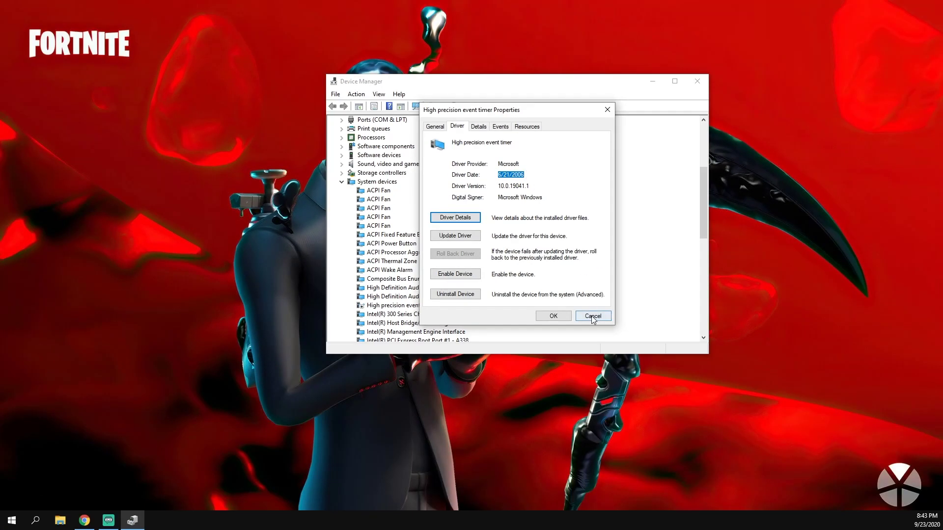
pyautogui.click(593, 316)
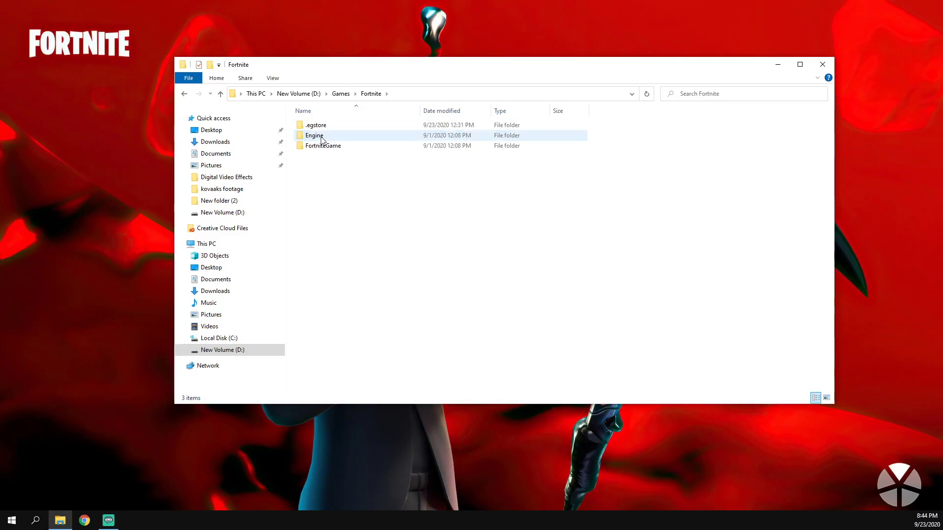
# - Go to FortniteGame\Binaries\Win64 and select FortniteClient-Win64-Shipping
pyautogui.doubleClick(320, 145)
pyautogui.doubleClick(328, 129)
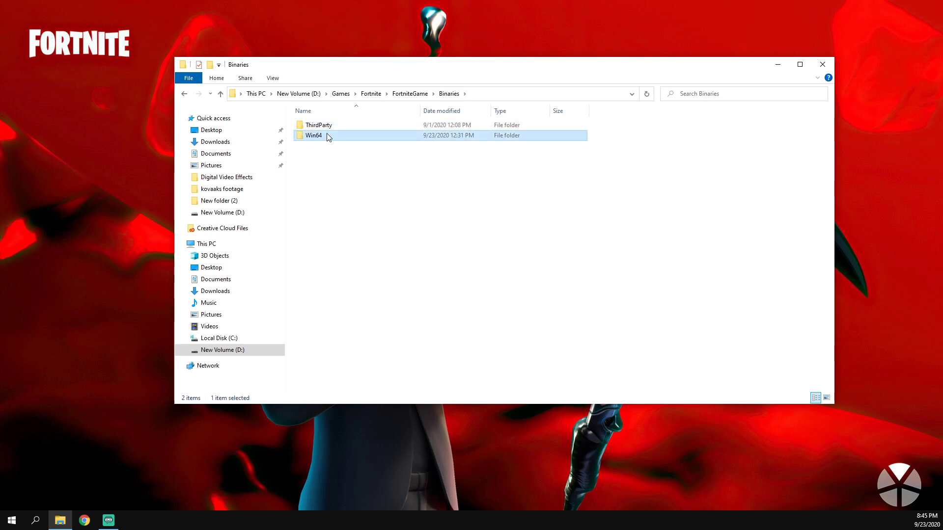
pyautogui.doubleClick(326, 135)
pyautogui.scroll(-5, 359, 138)
pyautogui.click(346, 336)
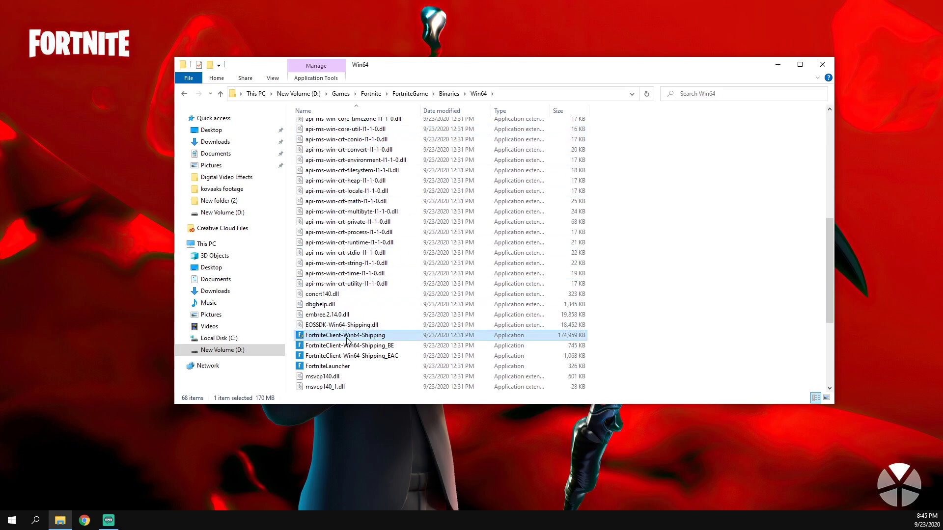
# - Show the executable's Compatibility properties and its high DPI settings
pyautogui.rightClick(344, 340)
pyautogui.click(361, 334)
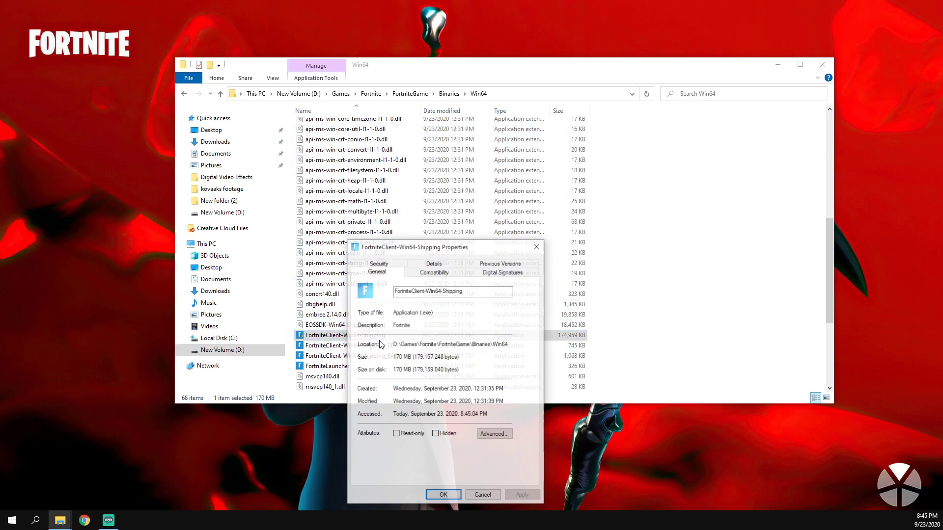
pyautogui.moveTo(442, 246); pyautogui.dragTo(447, 151)
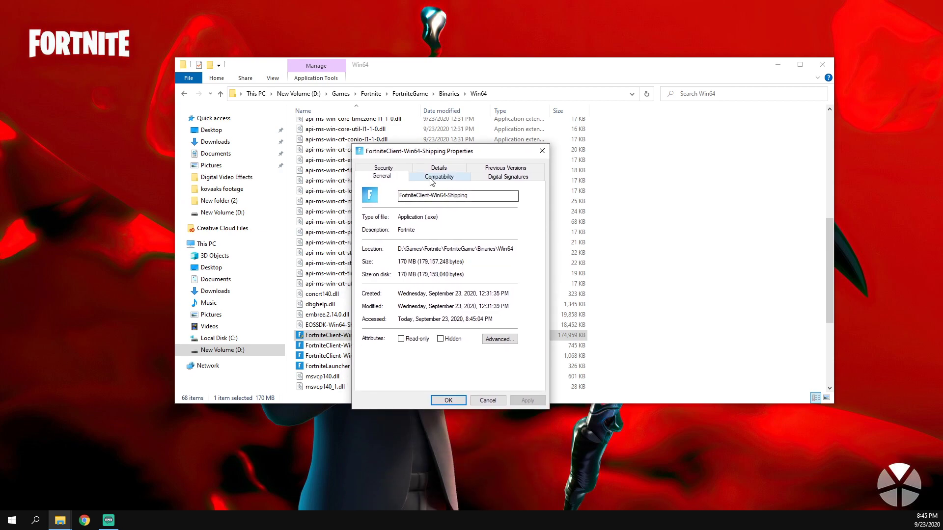
pyautogui.click(431, 177)
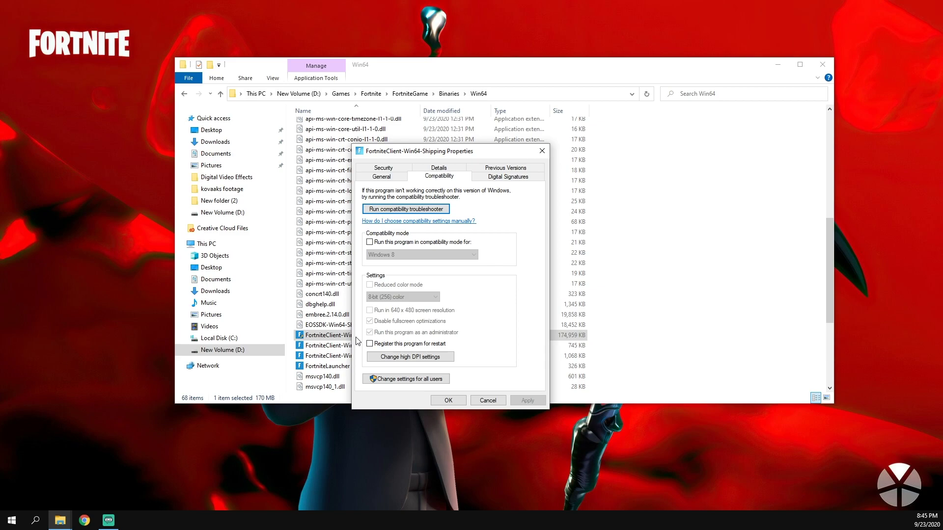
pyautogui.click(423, 356)
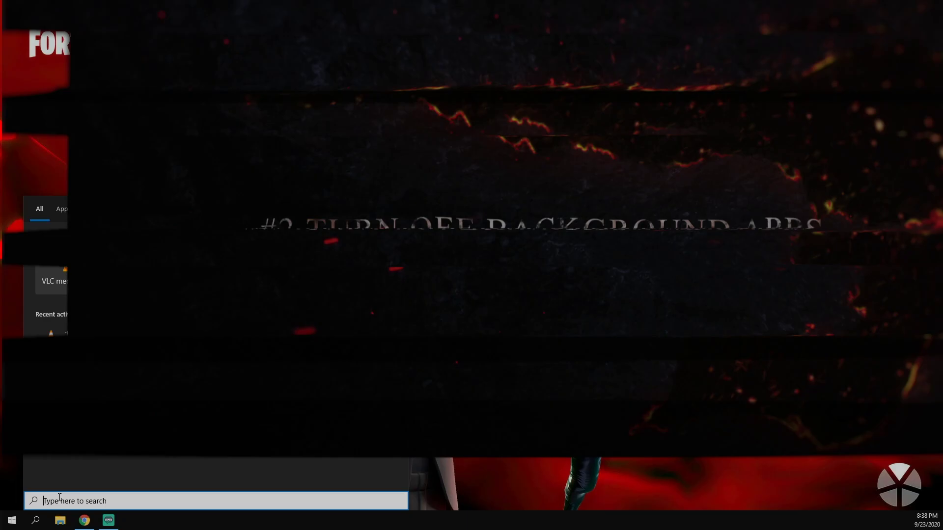
pyautogui.write('settings')
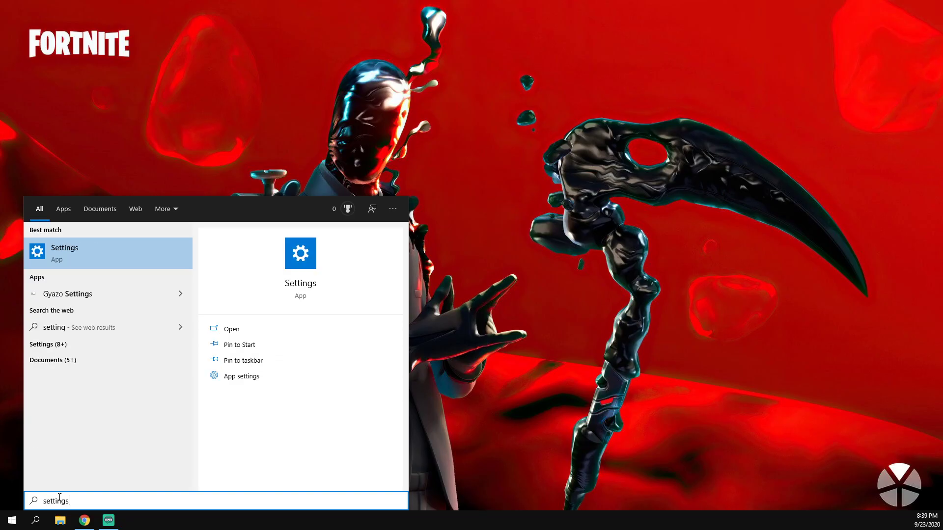
# - In Privacy > Background apps, turn off 3D Viewer, Alarms & Clock, Calculator and Camera
pyautogui.press('Return')
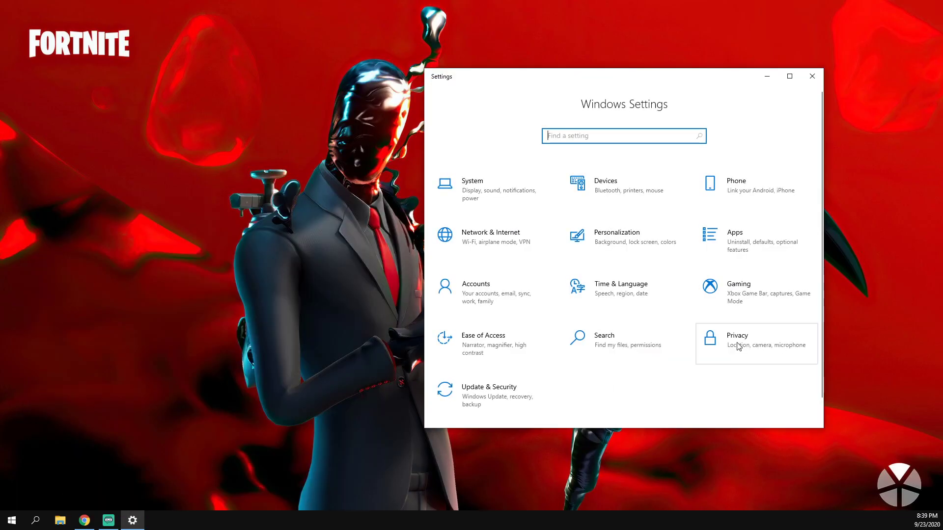
pyautogui.click(736, 347)
pyautogui.scroll(-1, 481, 247)
pyautogui.scroll(-3, 494, 221)
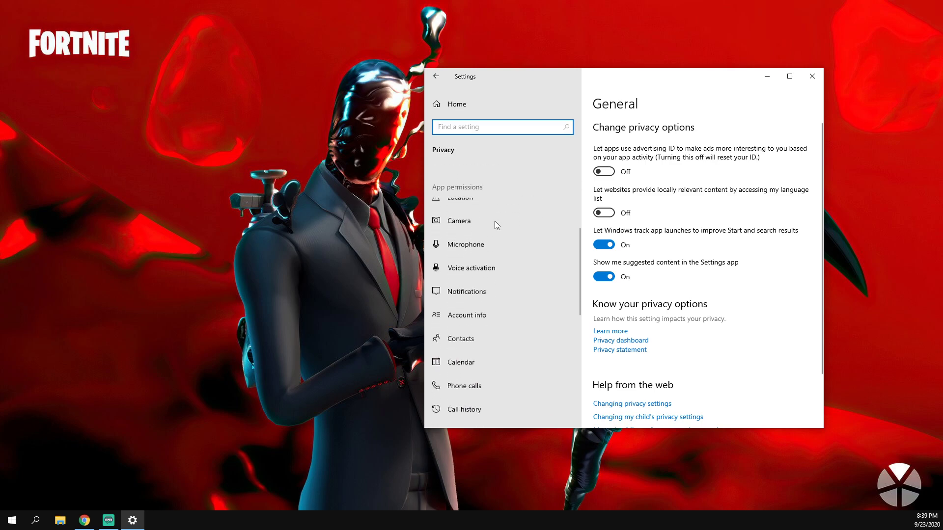
pyautogui.scroll(-3, 494, 221)
pyautogui.scroll(-2, 494, 221)
pyautogui.scroll(-1, 495, 294)
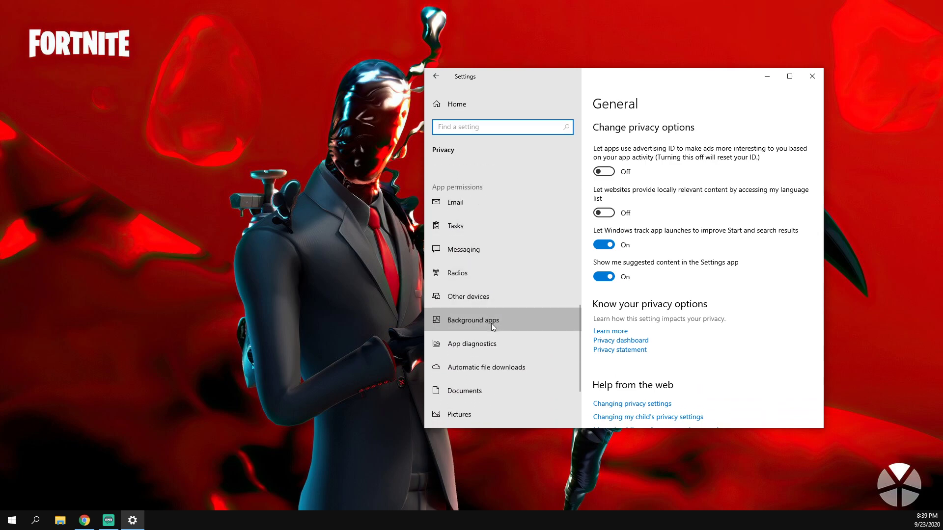
pyautogui.click(493, 327)
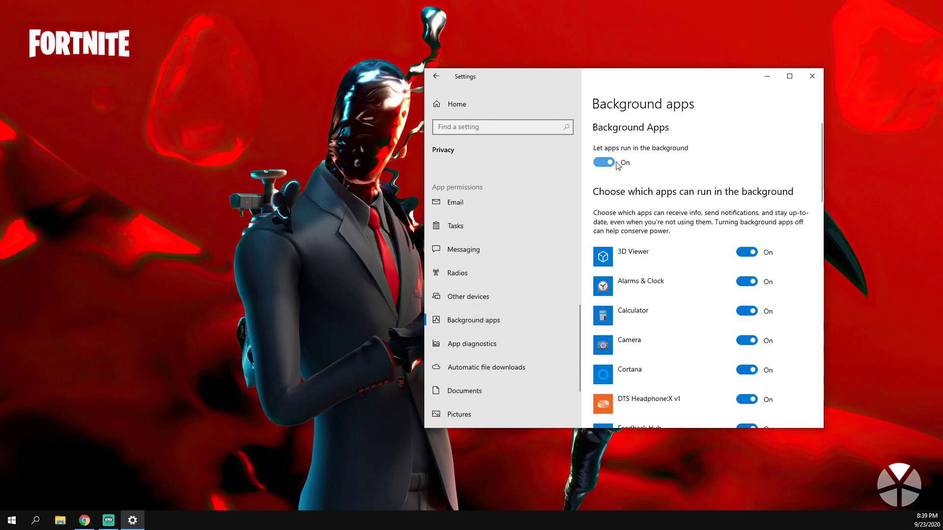
pyautogui.scroll(-2, 757, 174)
pyautogui.scroll(1, 648, 177)
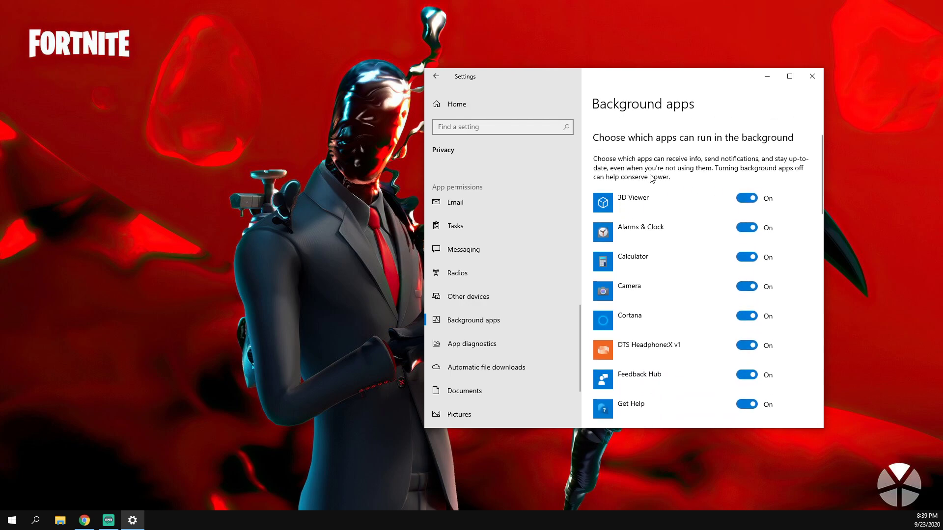
pyautogui.scroll(-2, 601, 205)
pyautogui.click(746, 145)
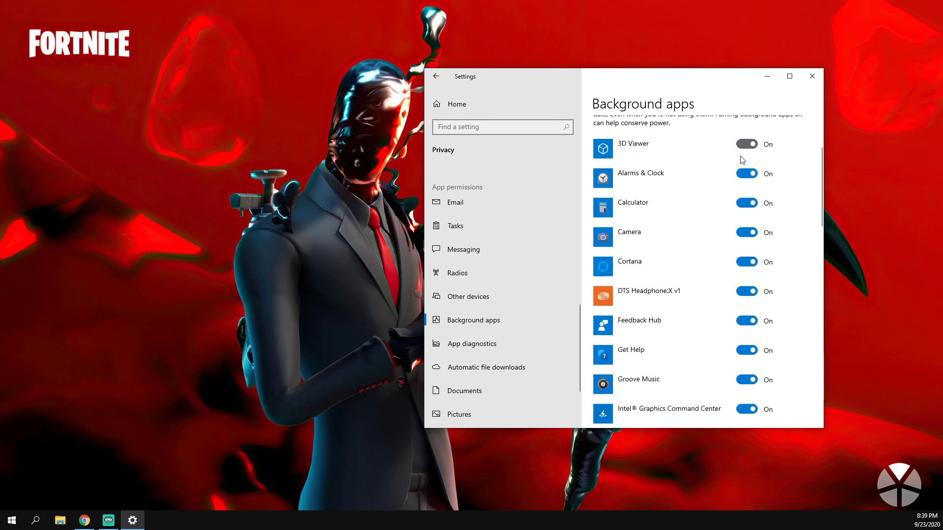
pyautogui.click(746, 203)
pyautogui.click(745, 174)
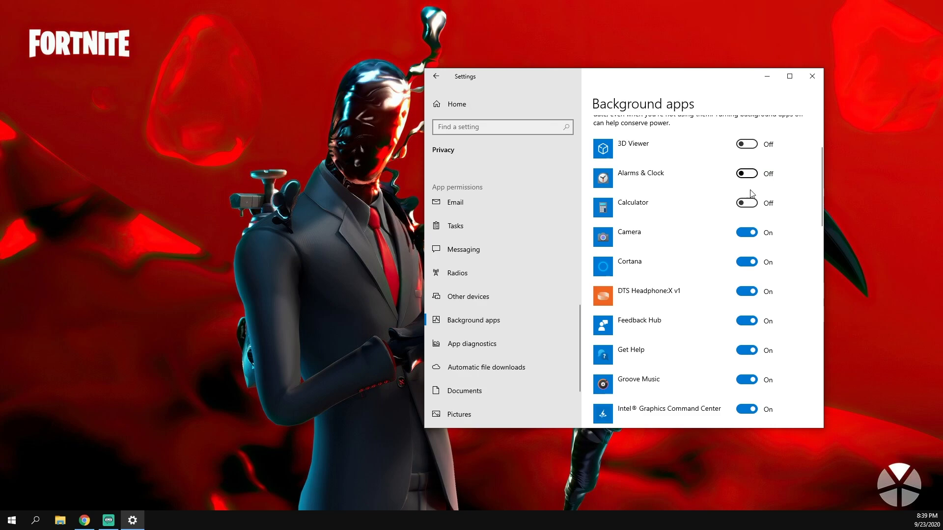
pyautogui.click(746, 233)
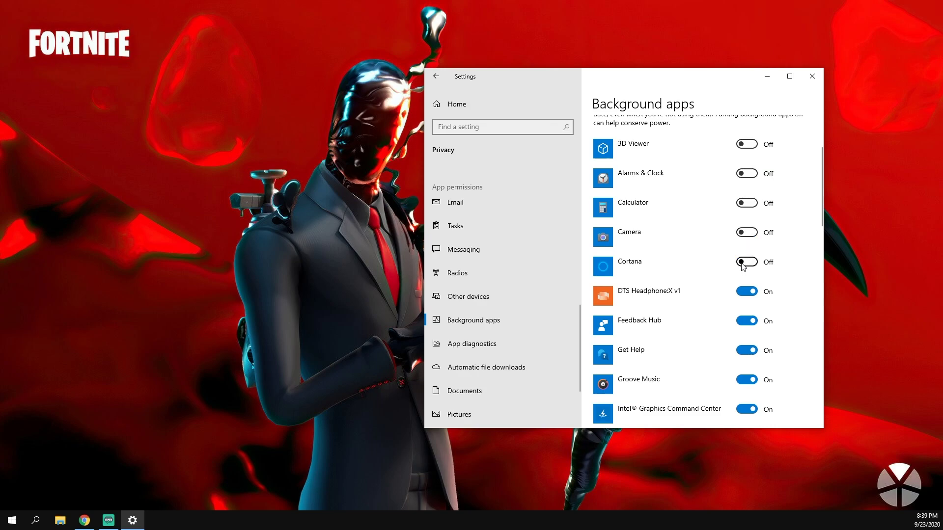
pyautogui.scroll(-2, 744, 250)
pyautogui.scroll(-2, 721, 240)
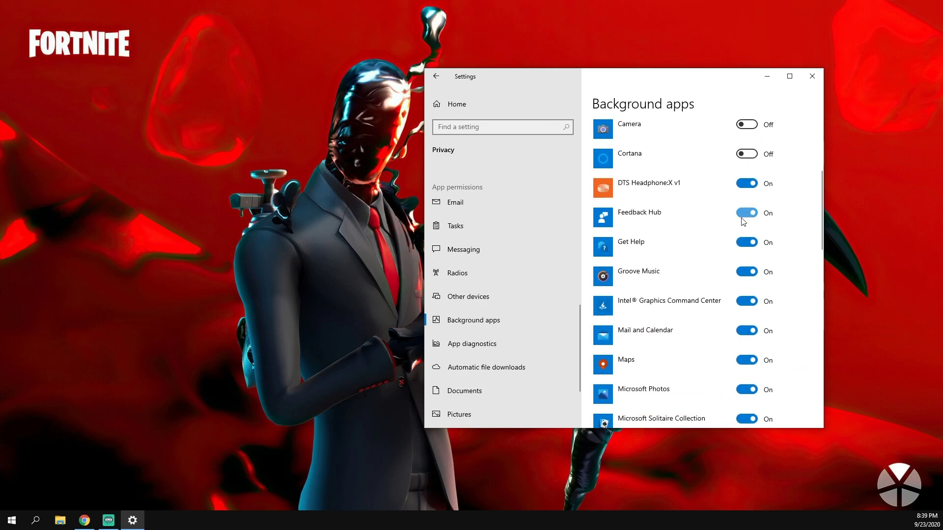
# - Turn off Feedback Hub, Mail and Calendar, Maps, Photos, Solitaire, Microsoft Store and Office
pyautogui.click(744, 215)
pyautogui.scroll(-1, 745, 246)
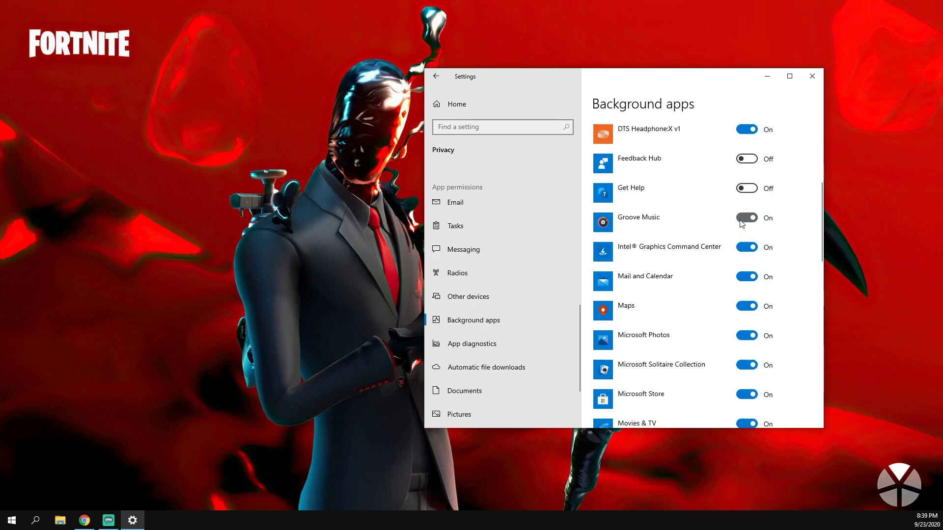
pyautogui.scroll(-1, 760, 218)
pyautogui.click(746, 221)
pyautogui.click(746, 251)
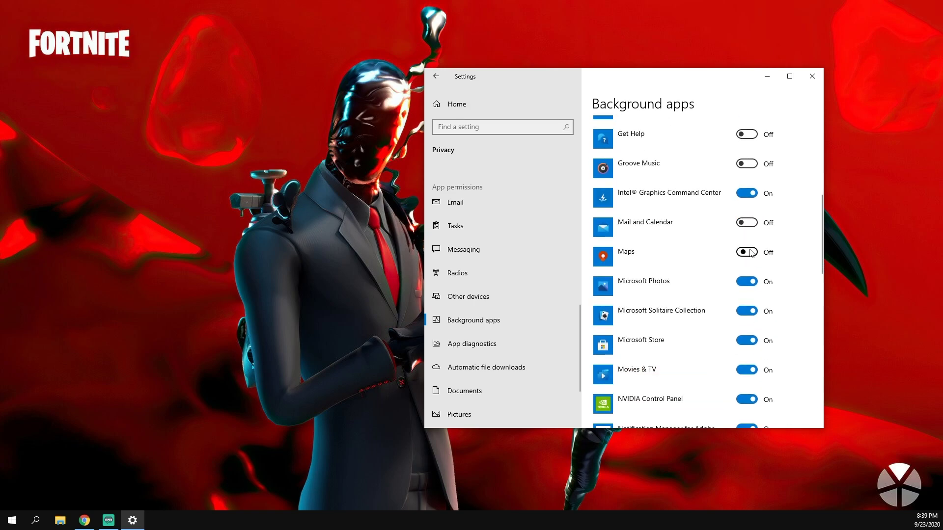
pyautogui.scroll(-1, 746, 224)
pyautogui.click(745, 228)
pyautogui.click(745, 258)
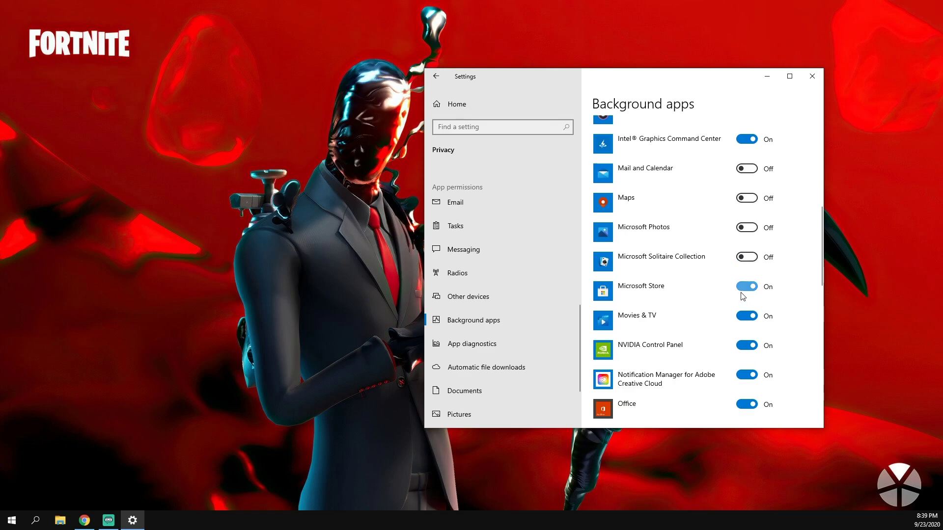
pyautogui.scroll(-2, 746, 284)
pyautogui.click(741, 180)
pyautogui.scroll(-1, 741, 213)
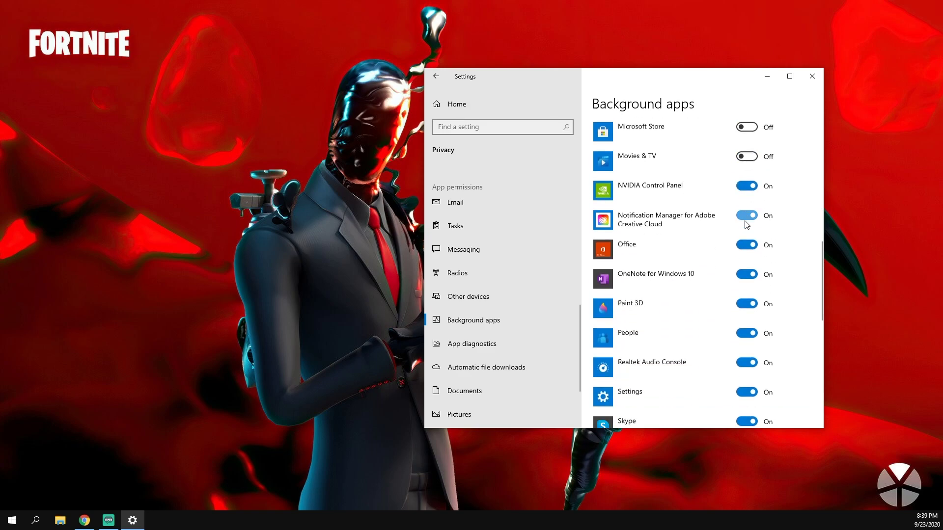
pyautogui.click(746, 271)
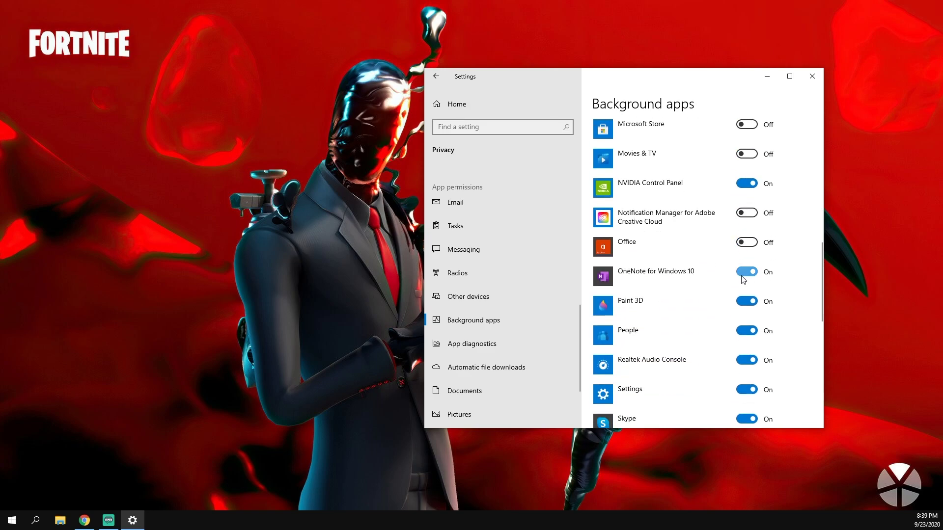
pyautogui.scroll(-2, 742, 277)
# - Turn off OneNote, Paint 3D, Snip & Sketch, Sticky Notes, Tips, Voice Recorder, Weather and Your Phone
pyautogui.click(745, 193)
pyautogui.click(744, 221)
pyautogui.scroll(-1, 744, 256)
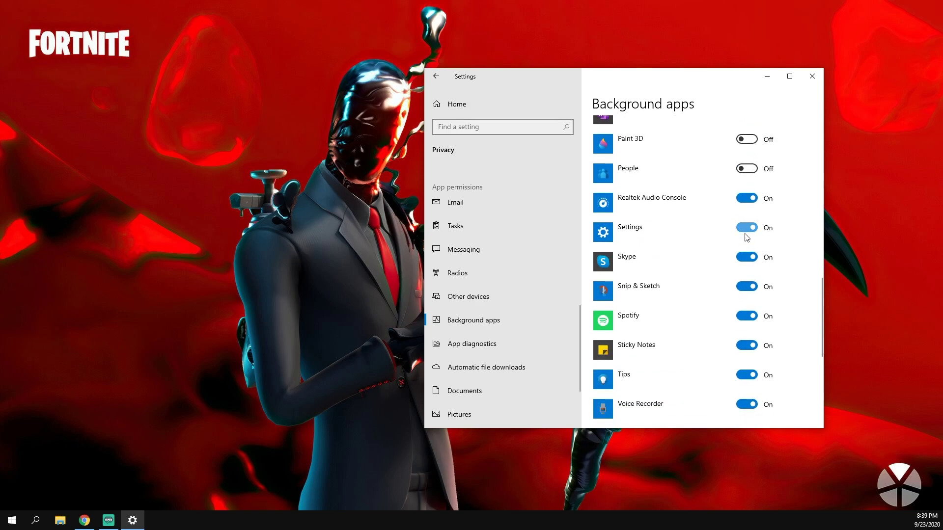
pyautogui.scroll(-1, 746, 225)
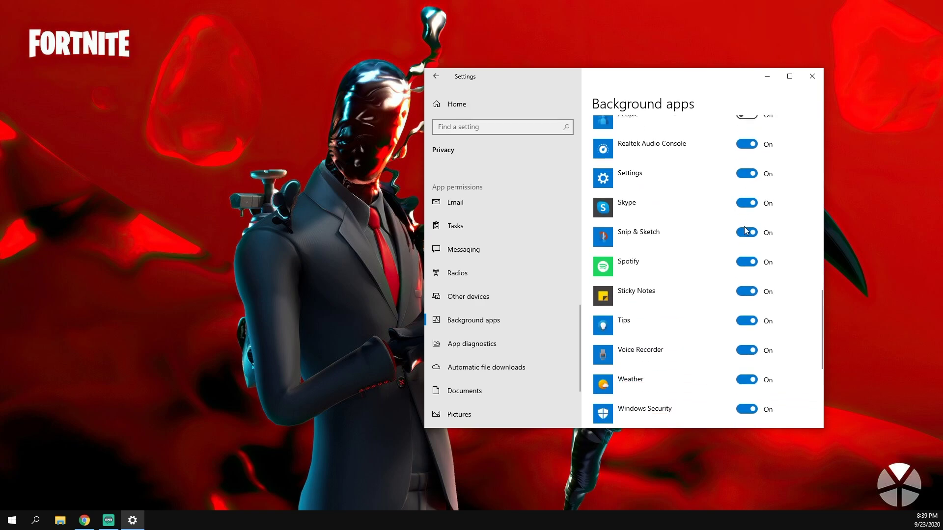
pyautogui.click(743, 234)
pyautogui.scroll(-1, 744, 221)
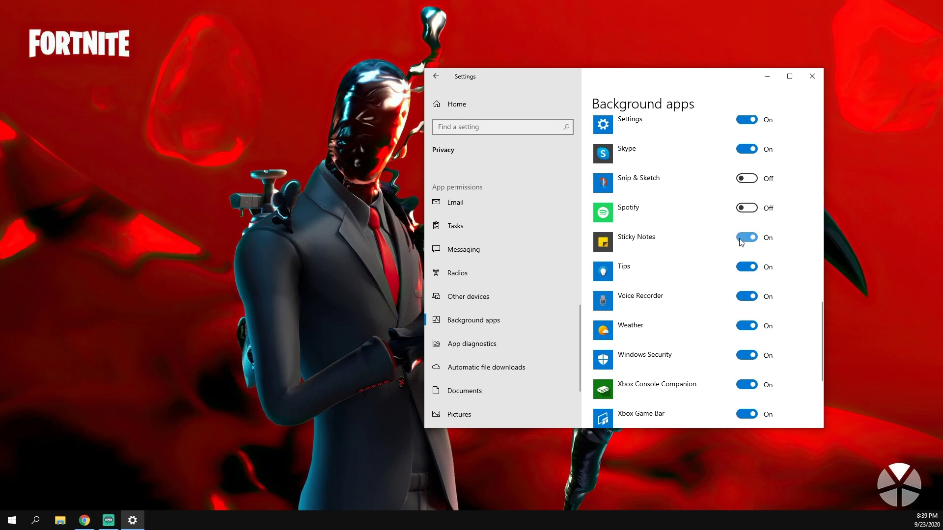
pyautogui.click(745, 237)
pyautogui.scroll(-1, 743, 221)
pyautogui.click(745, 211)
pyautogui.click(745, 243)
pyautogui.scroll(-2, 745, 243)
pyautogui.click(746, 163)
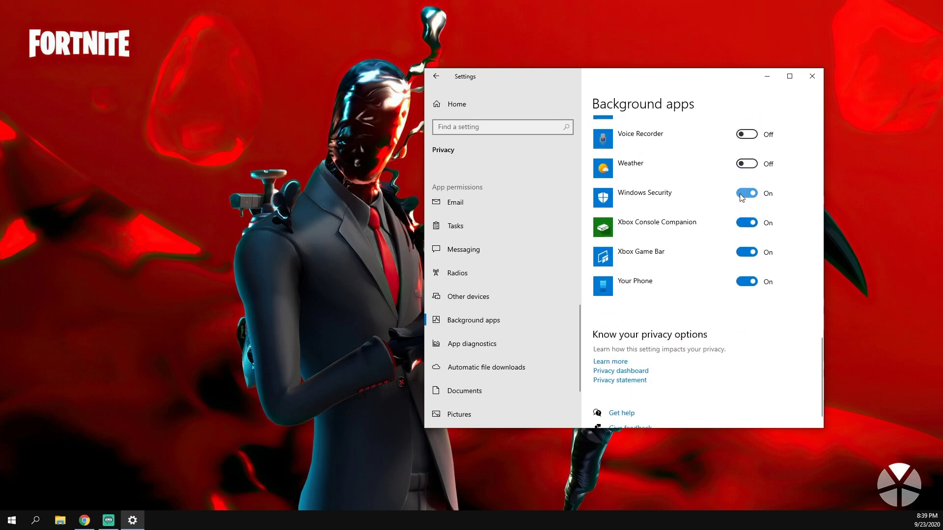
pyautogui.click(746, 252)
pyautogui.scroll(-1, 746, 252)
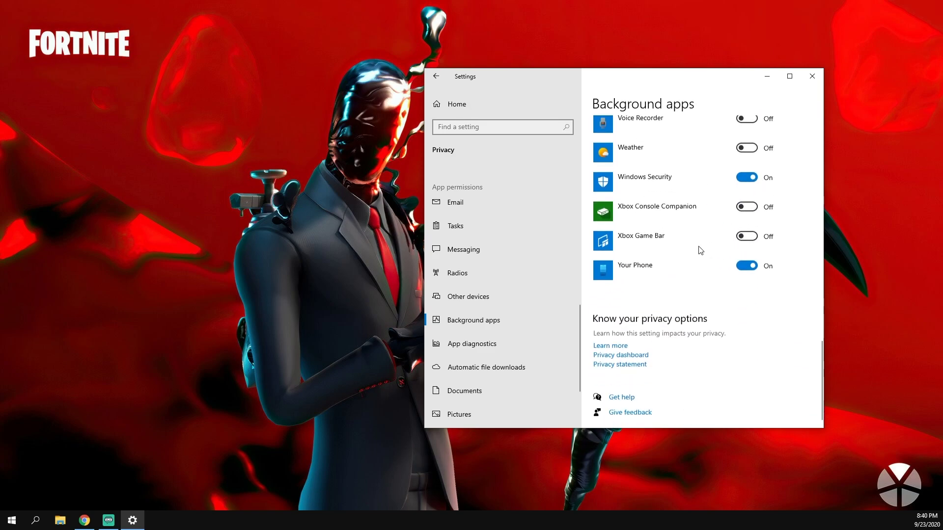
pyautogui.scroll(2, 688, 232)
pyautogui.scroll(5, 698, 237)
pyautogui.scroll(3, 698, 237)
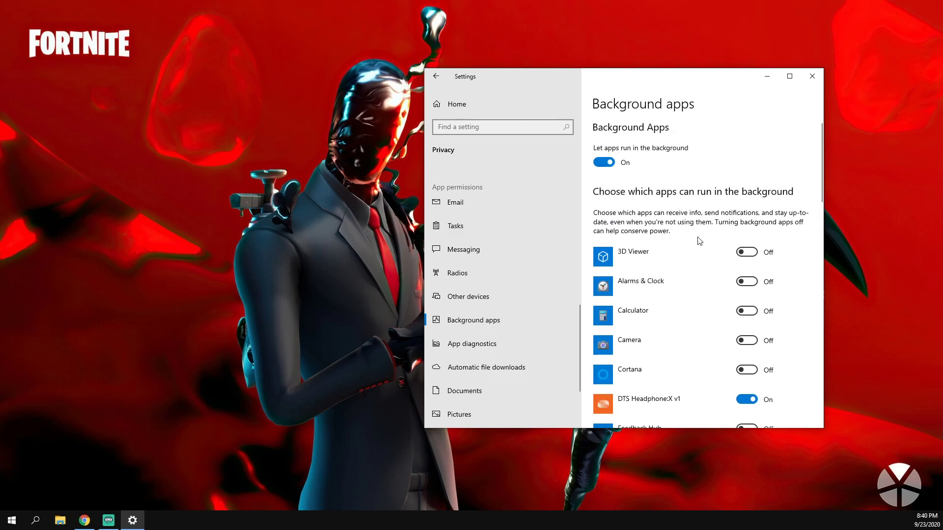
pyautogui.scroll(-3, 475, 203)
pyautogui.scroll(2, 474, 351)
pyautogui.scroll(5, 473, 350)
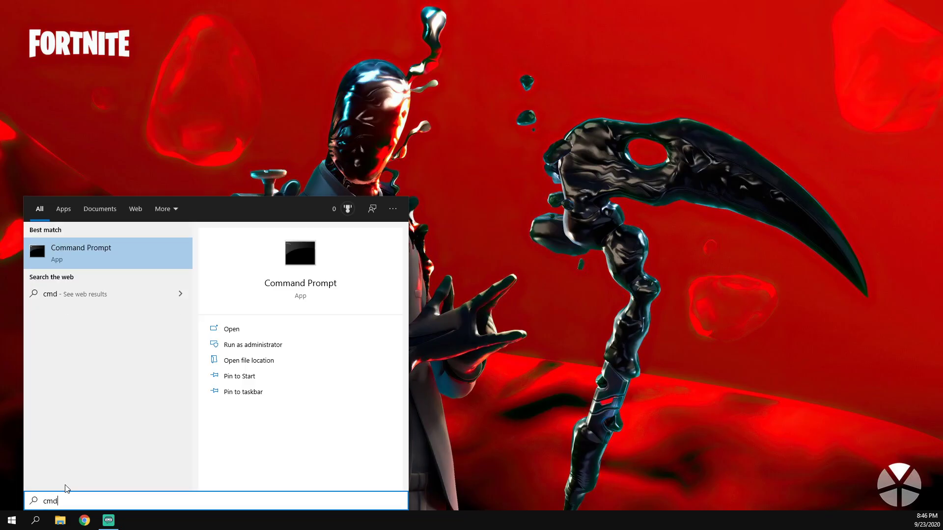
# - Run powercfg -duplicatescheme with the Ultimate Performance GUID in an administrator Command Prompt
pyautogui.click(247, 347)
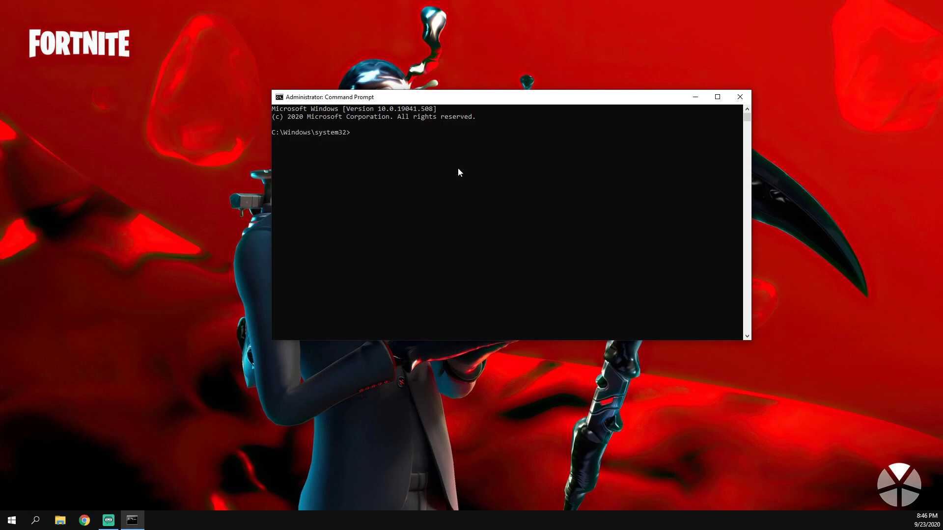
pyautogui.write('powercfg -duplicatescheme e9a42b02-d5df-448d-aa00-03f14749eb61')
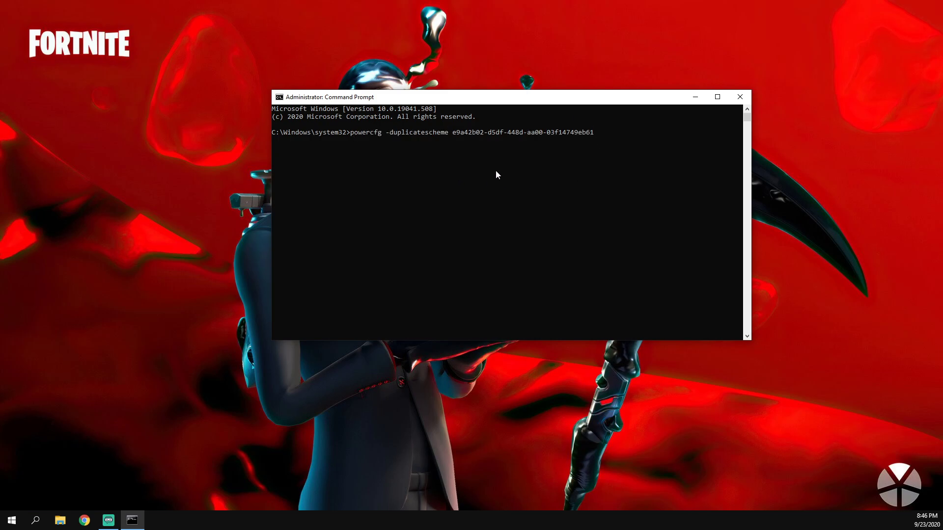
pyautogui.press('Return')
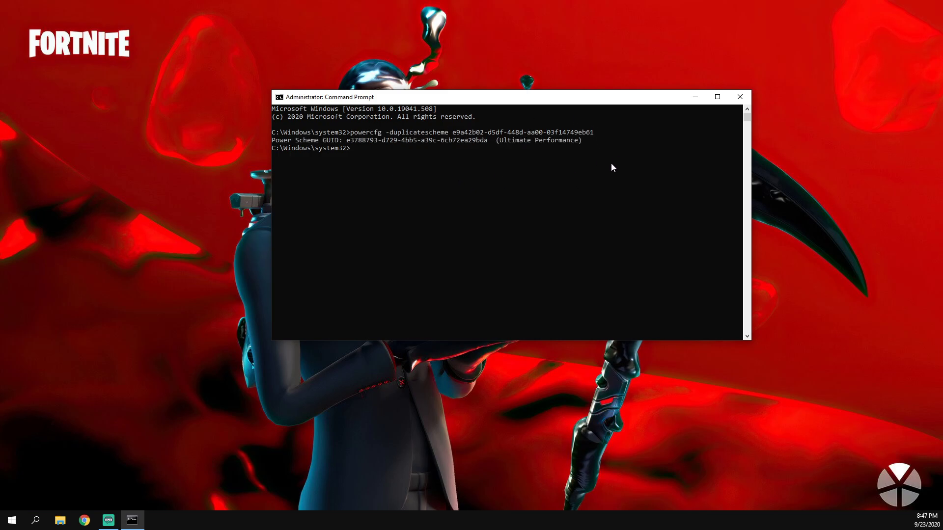
# - Reach Power & sleep through search and bring up the Additional power settings plan list
pyautogui.click(35, 520)
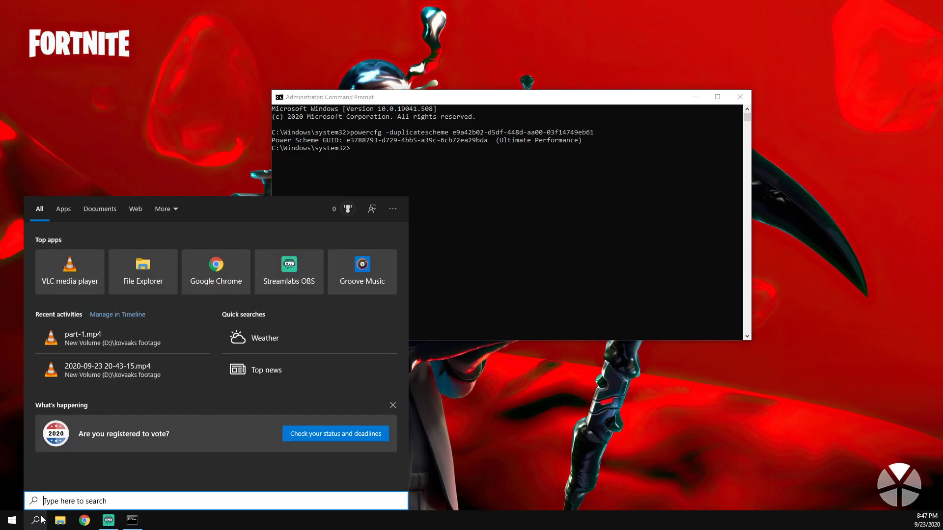
pyautogui.write('power')
pyautogui.press('Return')
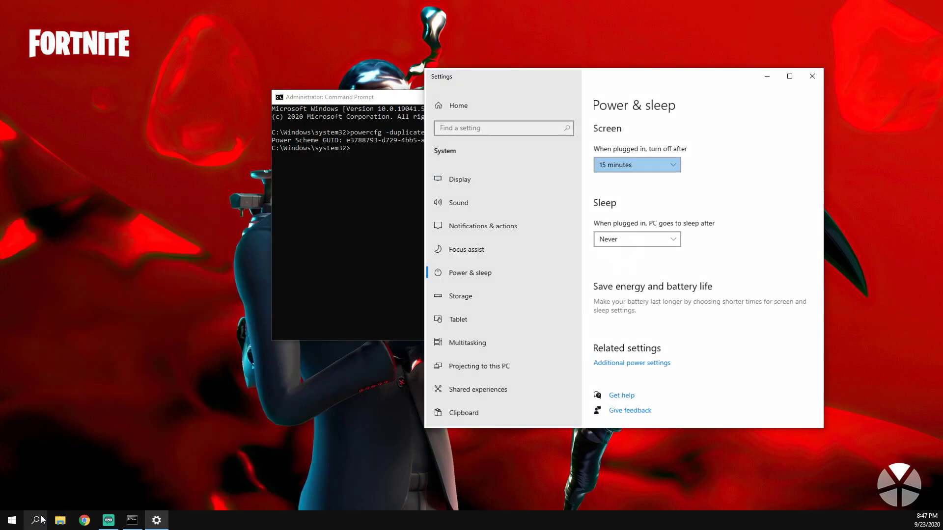
pyautogui.scroll(-2, 633, 291)
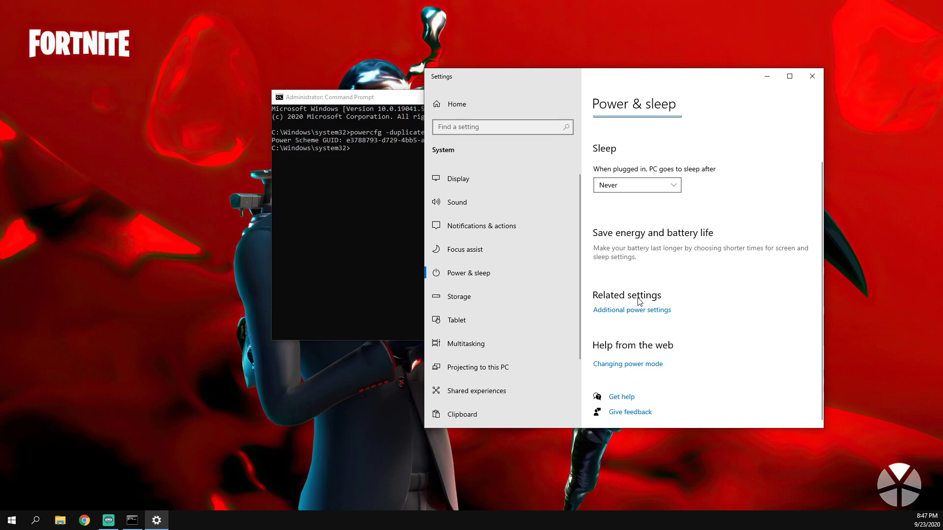
pyautogui.click(628, 310)
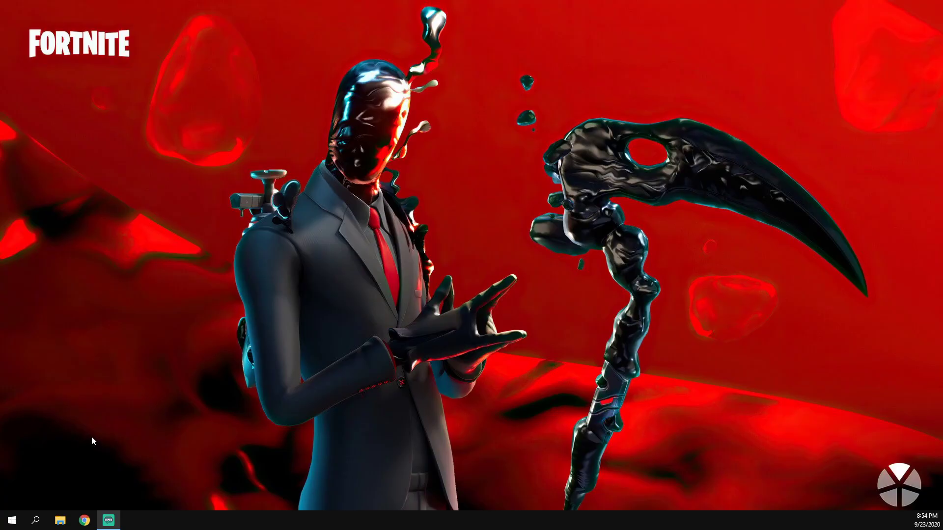
# - Open Program Settings under Manage 3D Settings in NVIDIA Control Panel
pyautogui.rightClick(551, 244)
pyautogui.click(583, 322)
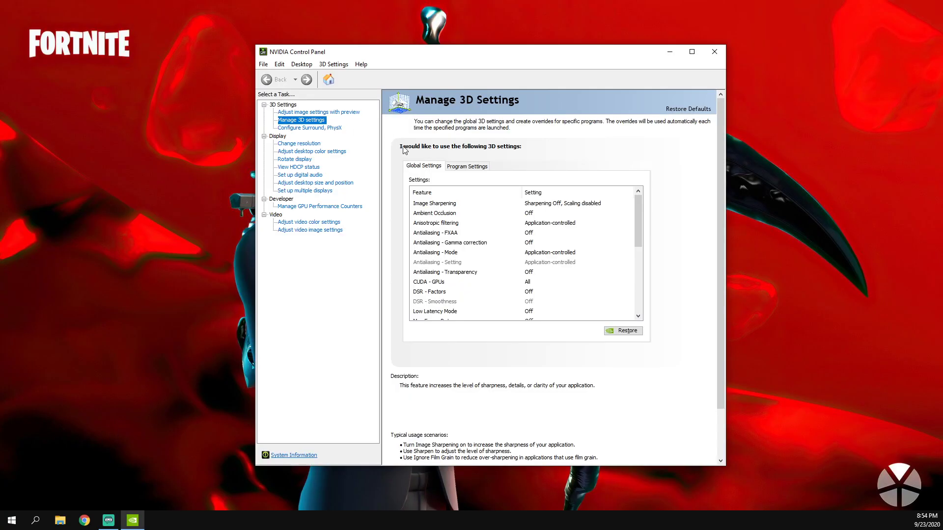
pyautogui.click(486, 166)
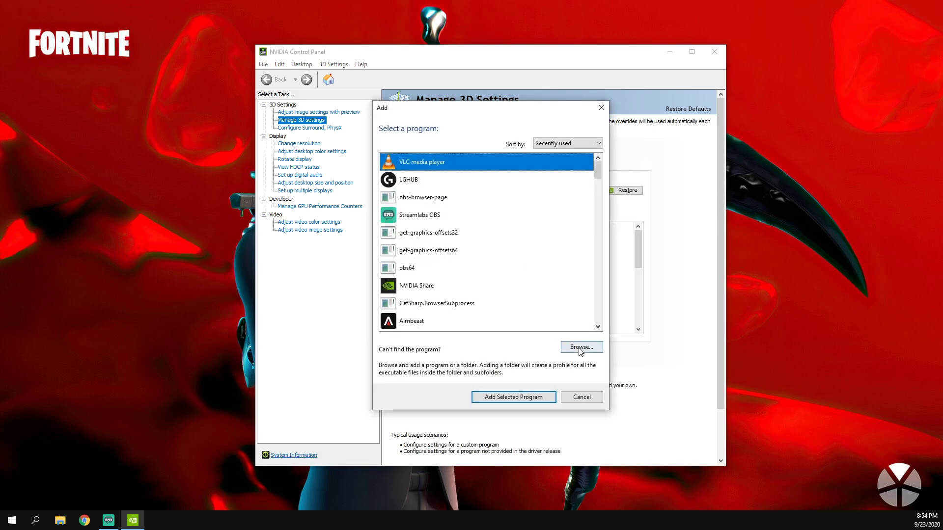
# - Add FortniteClient-Win64-Shipping from D:\Games\Fortnite\...\Win64 as a program
pyautogui.click(581, 346)
pyautogui.click(376, 337)
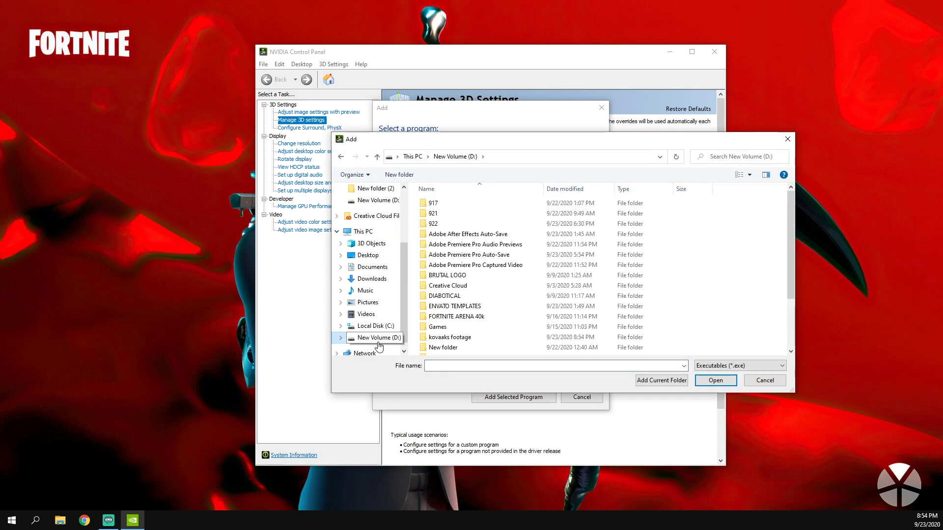
pyautogui.doubleClick(442, 329)
pyautogui.doubleClick(451, 215)
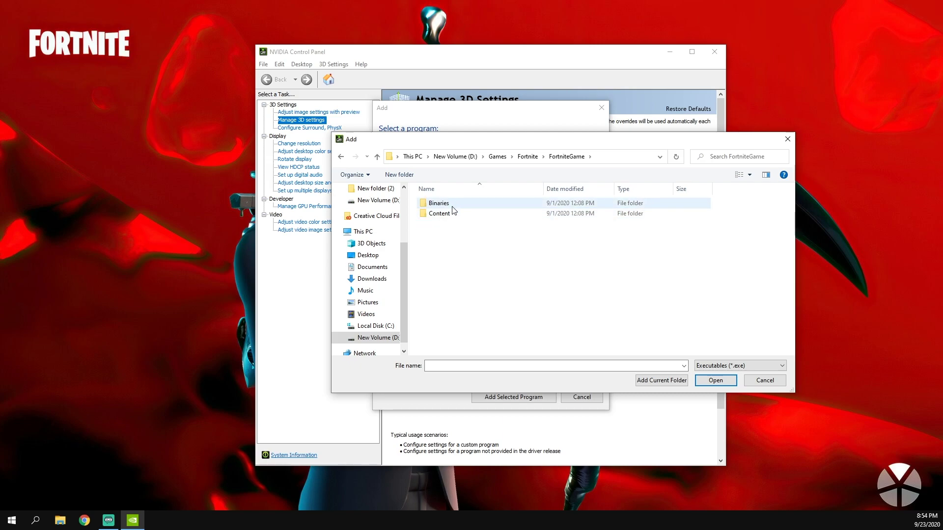
pyautogui.doubleClick(451, 205)
pyautogui.doubleClick(449, 224)
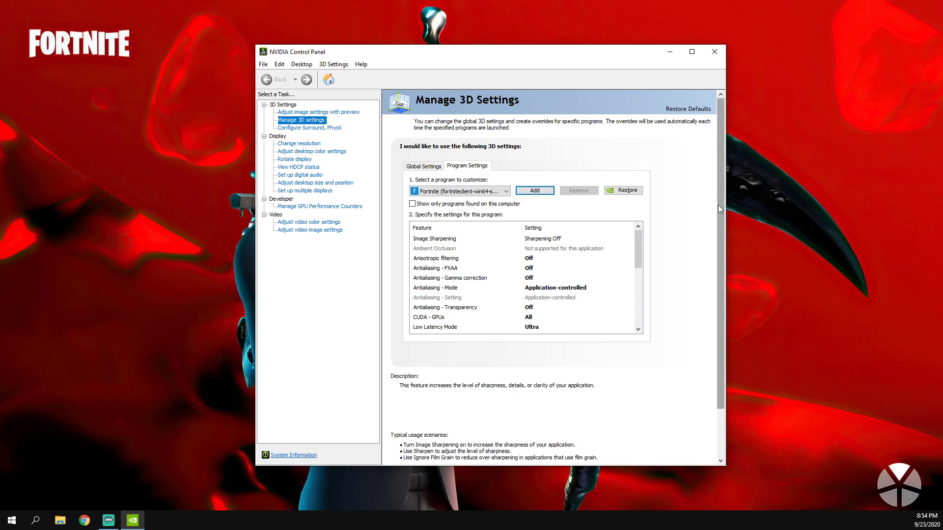
pyautogui.scroll(-2, 706, 216)
pyautogui.click(430, 181)
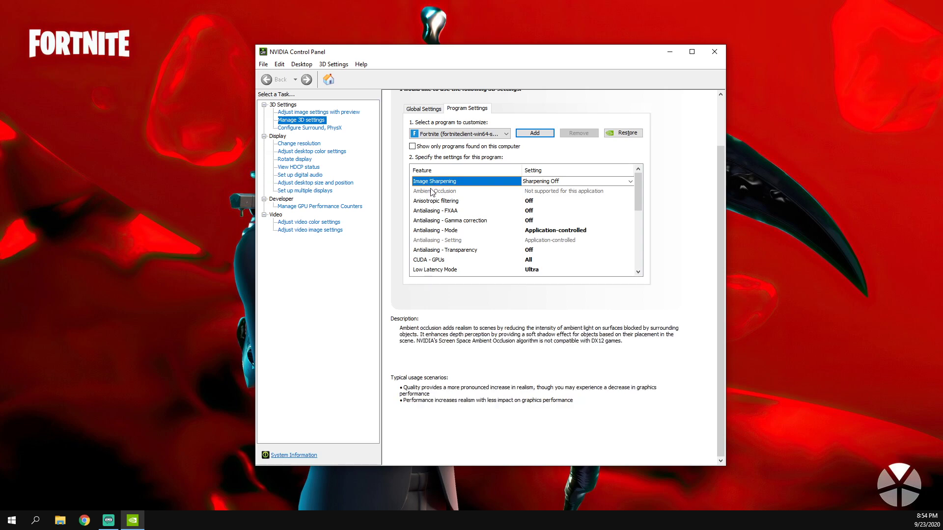
pyautogui.click(432, 194)
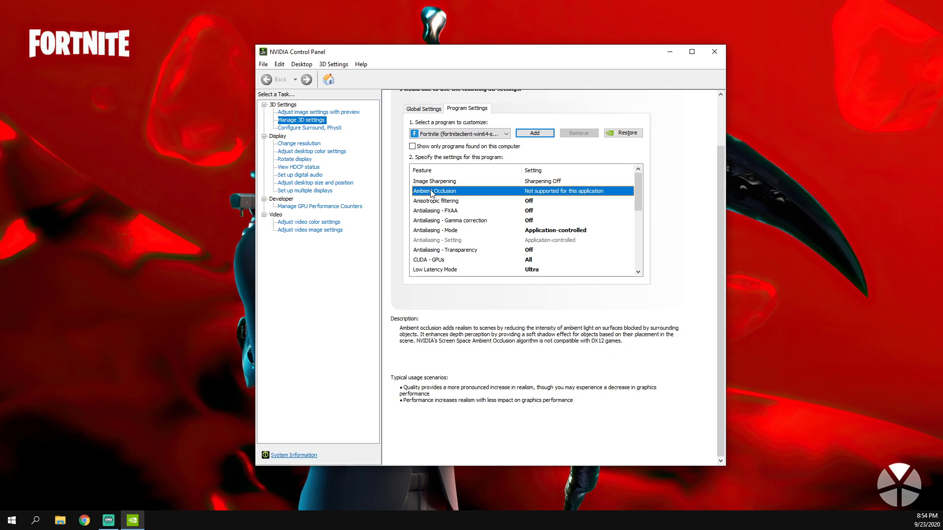
pyautogui.click(433, 202)
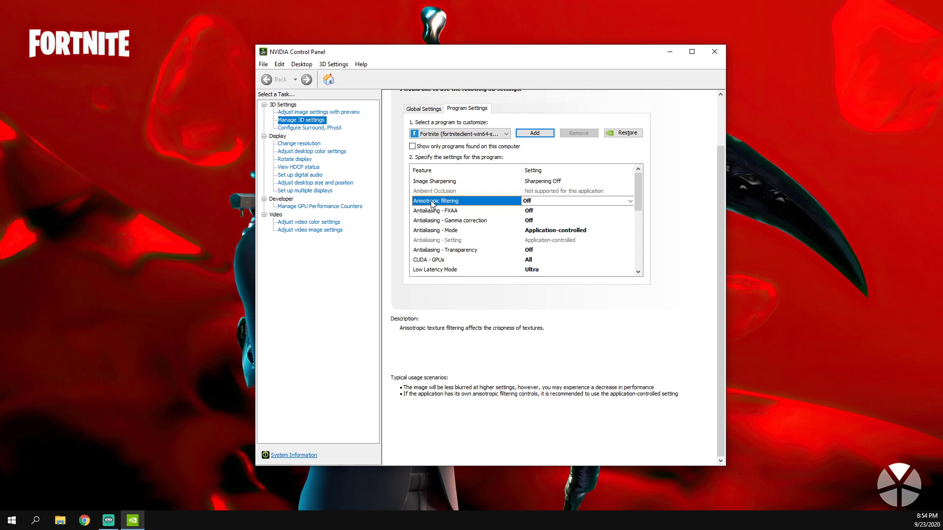
pyautogui.click(432, 211)
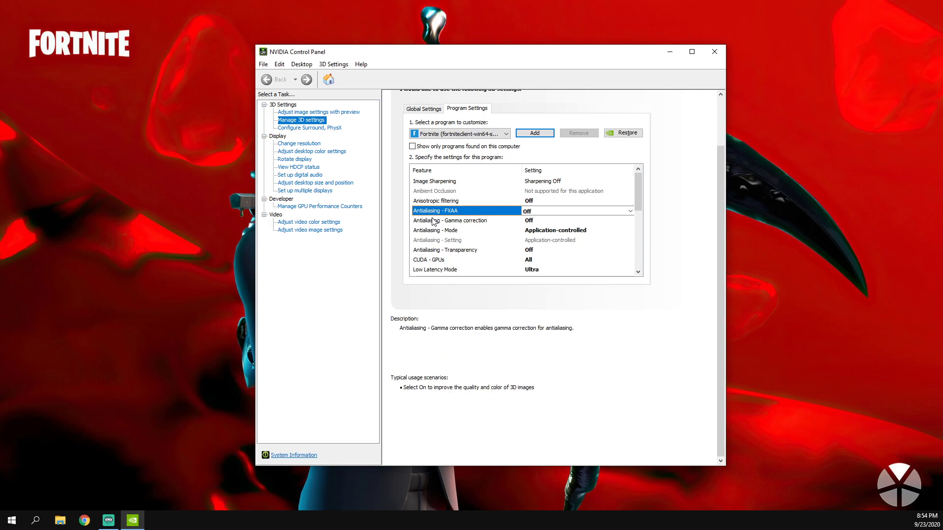
pyautogui.click(433, 221)
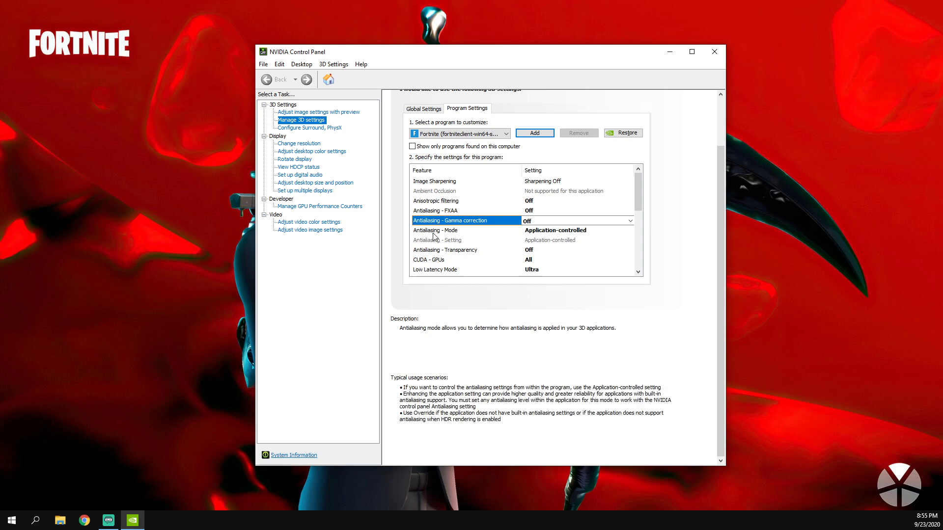
pyautogui.click(434, 231)
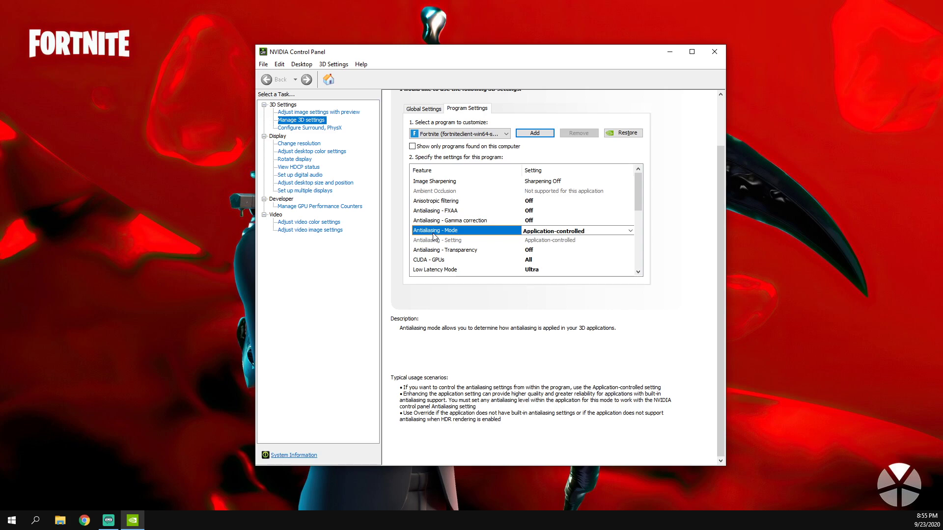
pyautogui.click(434, 239)
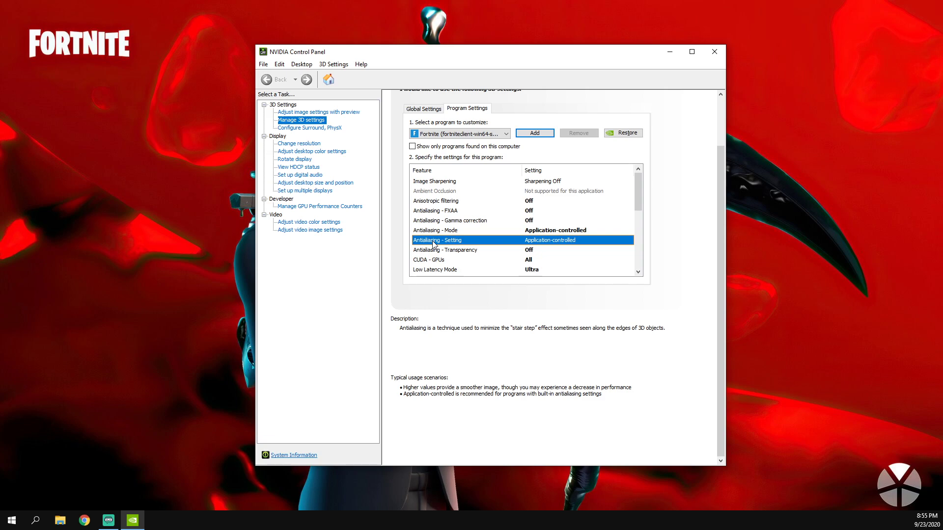
pyautogui.click(434, 251)
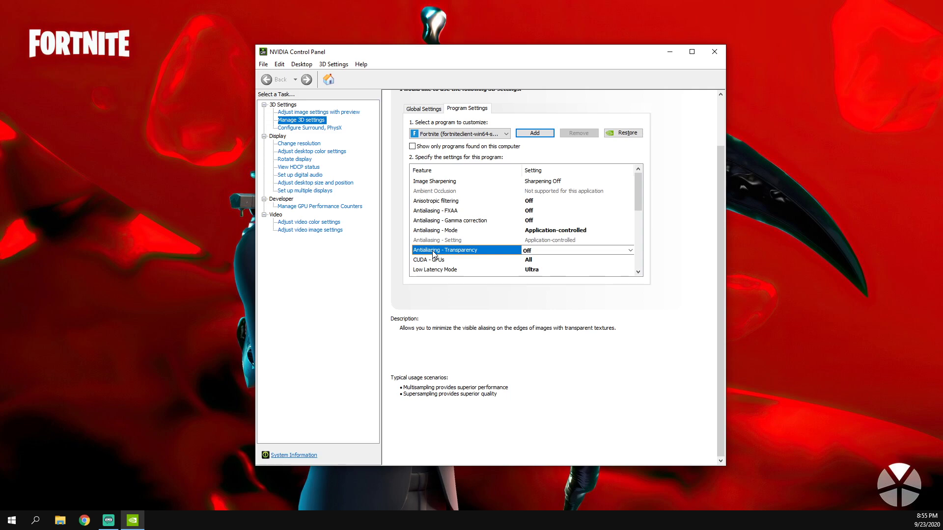
pyautogui.click(433, 260)
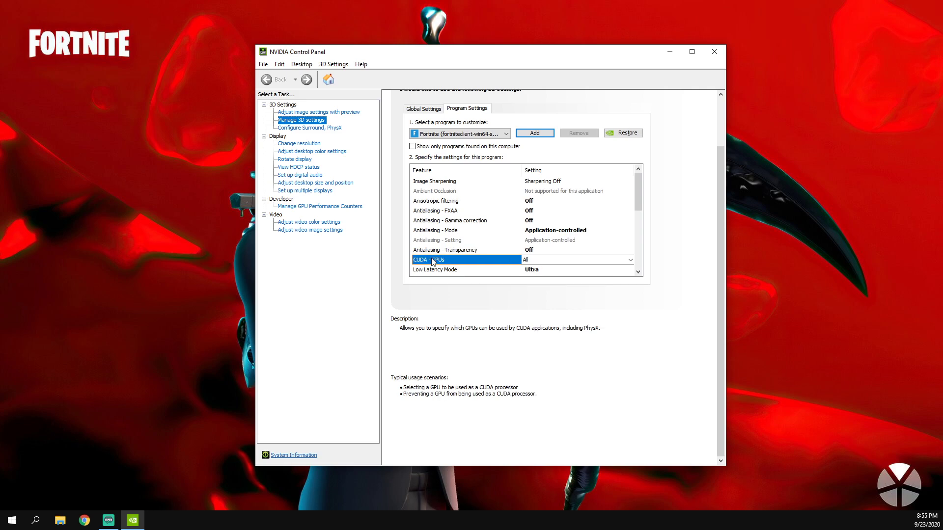
pyautogui.click(433, 270)
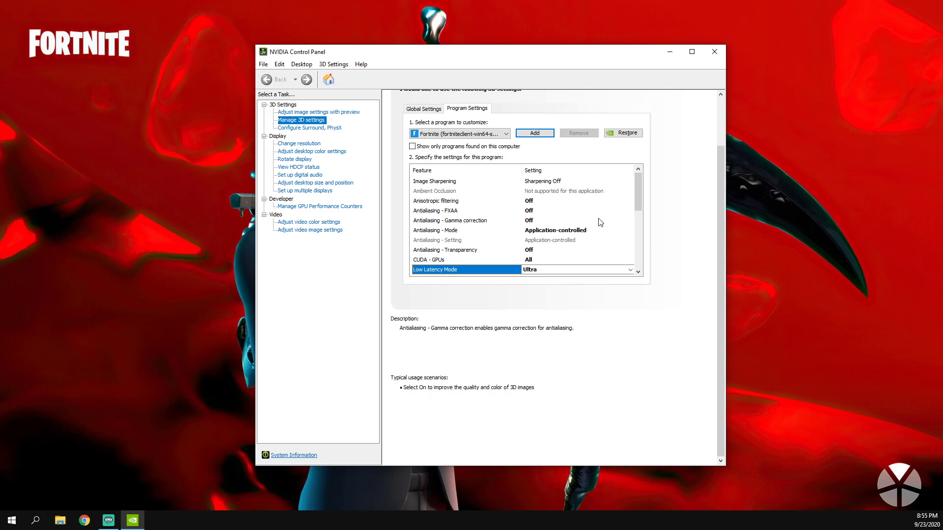
pyautogui.moveTo(636, 188); pyautogui.dragTo(632, 225)
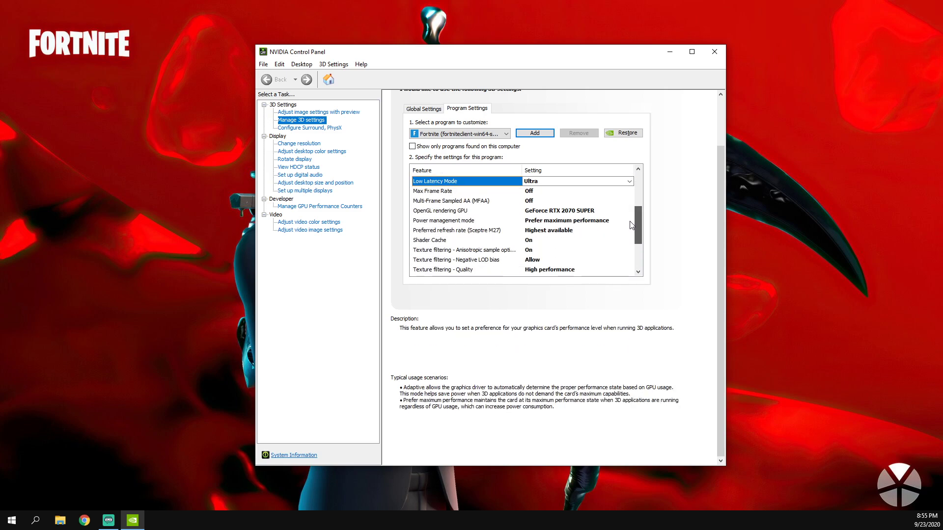
pyautogui.click(436, 194)
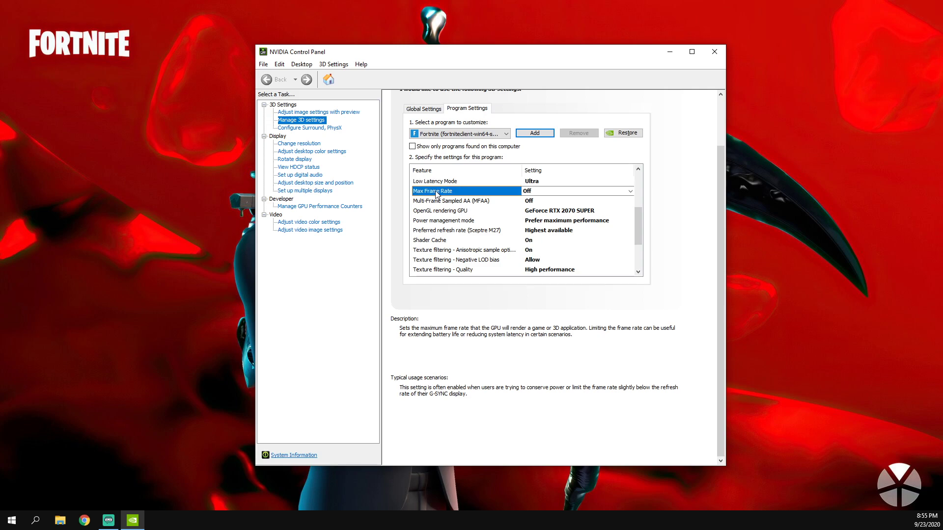
pyautogui.click(439, 201)
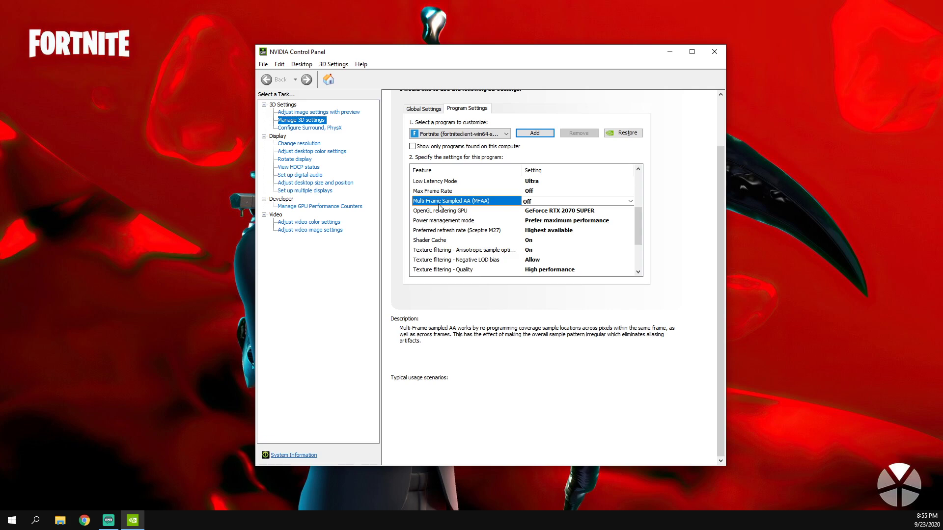
pyautogui.click(440, 211)
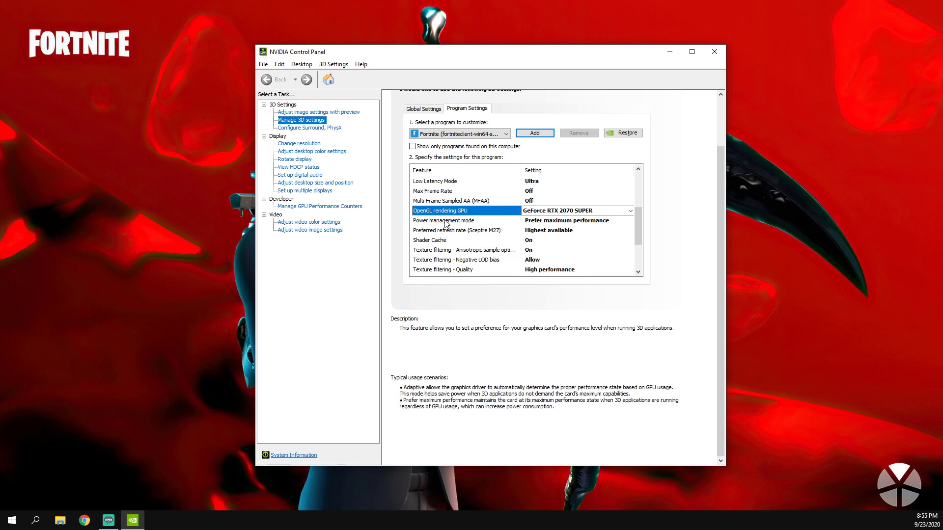
pyautogui.click(446, 221)
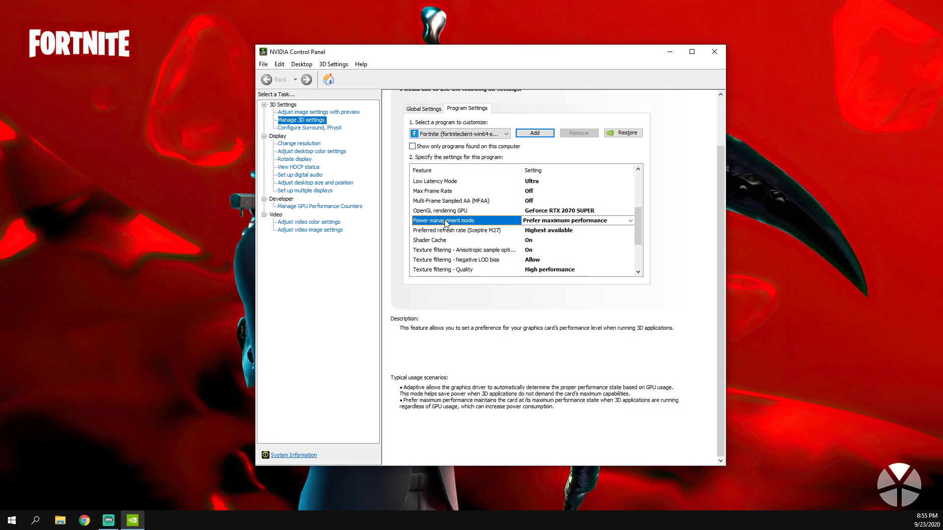
pyautogui.click(446, 231)
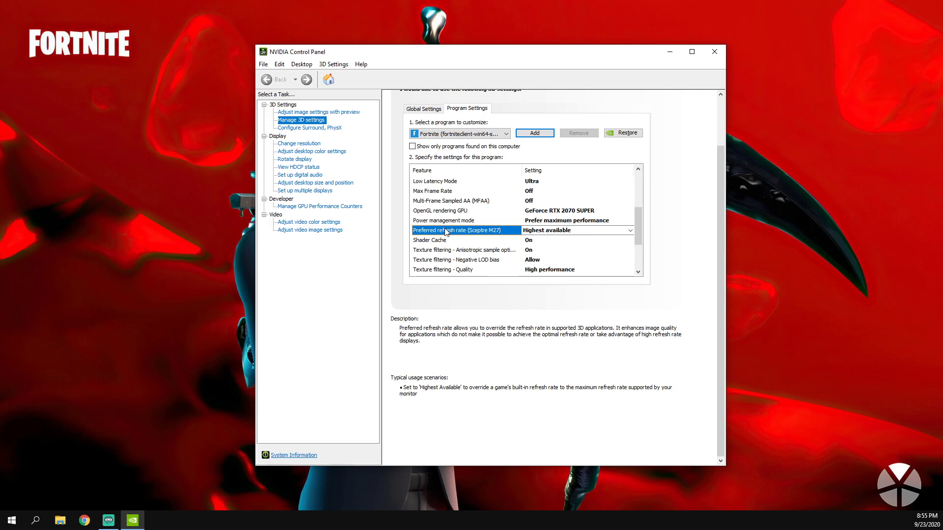
pyautogui.click(437, 240)
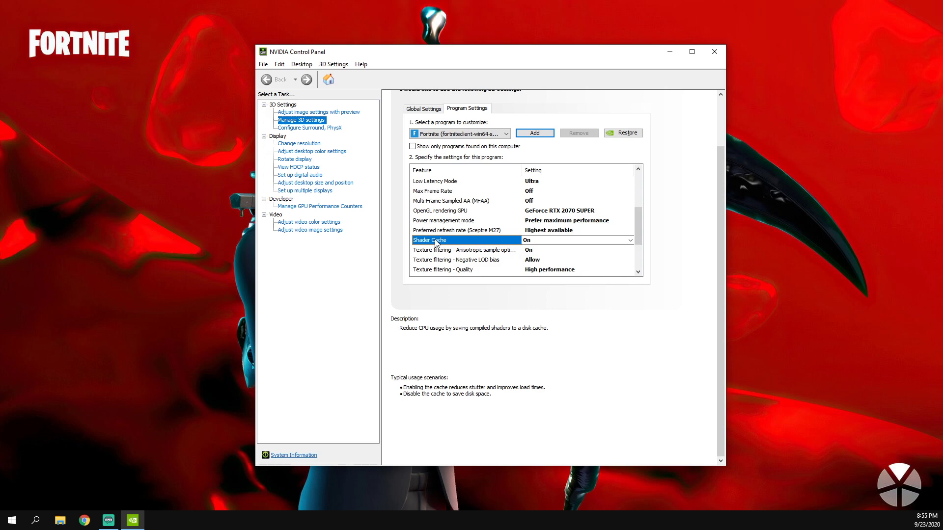
pyautogui.click(437, 250)
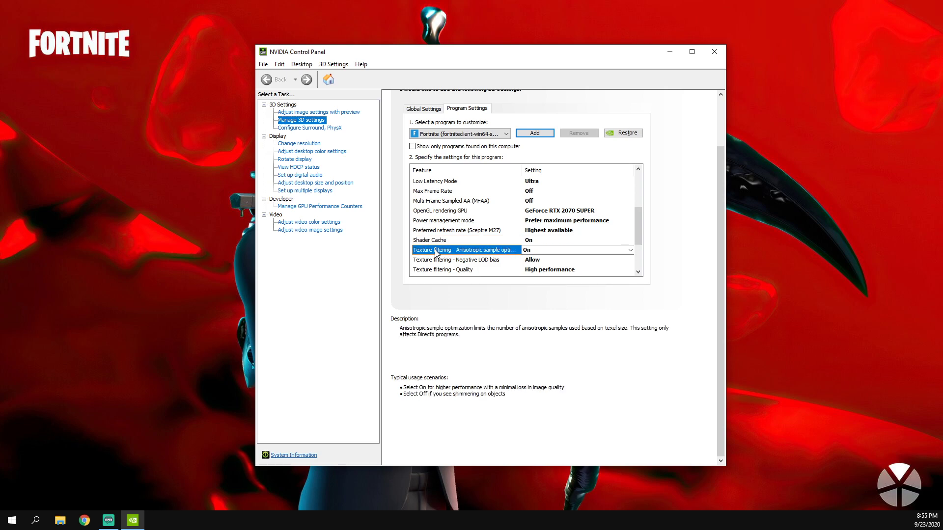
pyautogui.click(436, 260)
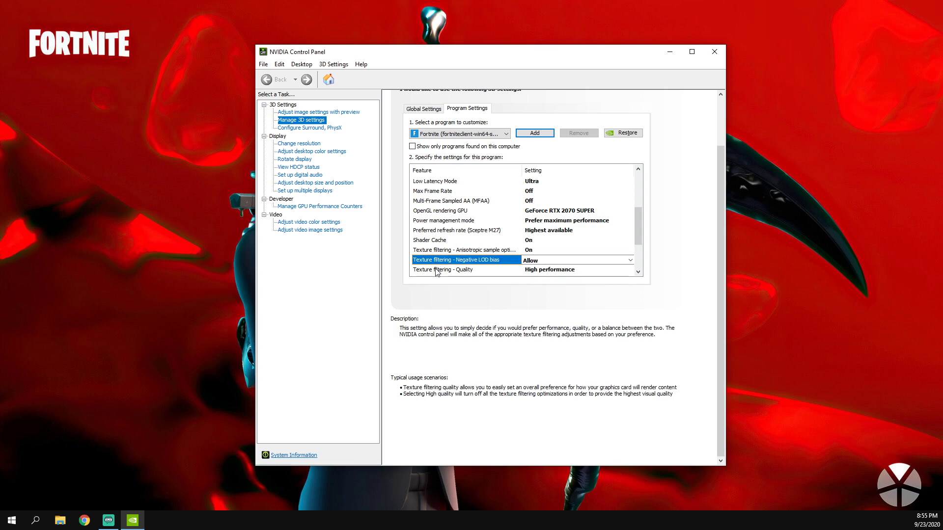
pyautogui.click(436, 270)
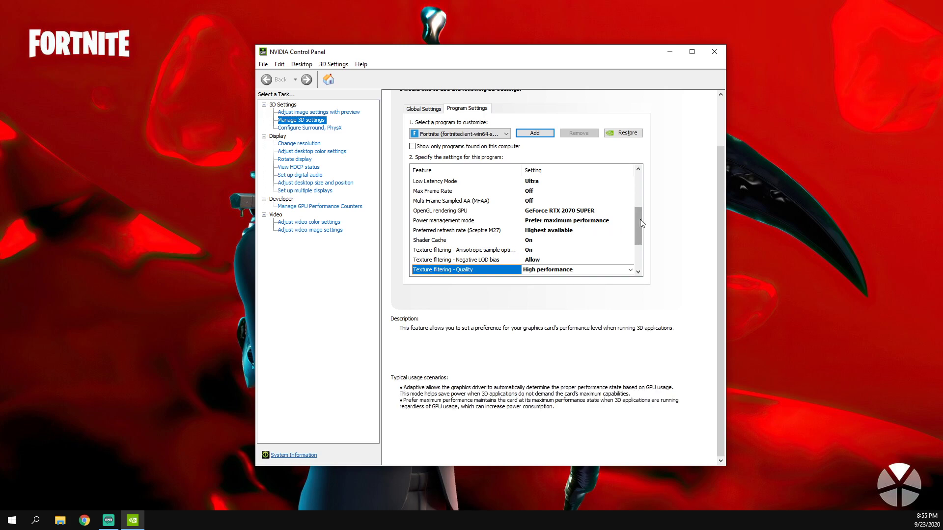
pyautogui.moveTo(640, 219); pyautogui.dragTo(637, 251)
pyautogui.click(445, 221)
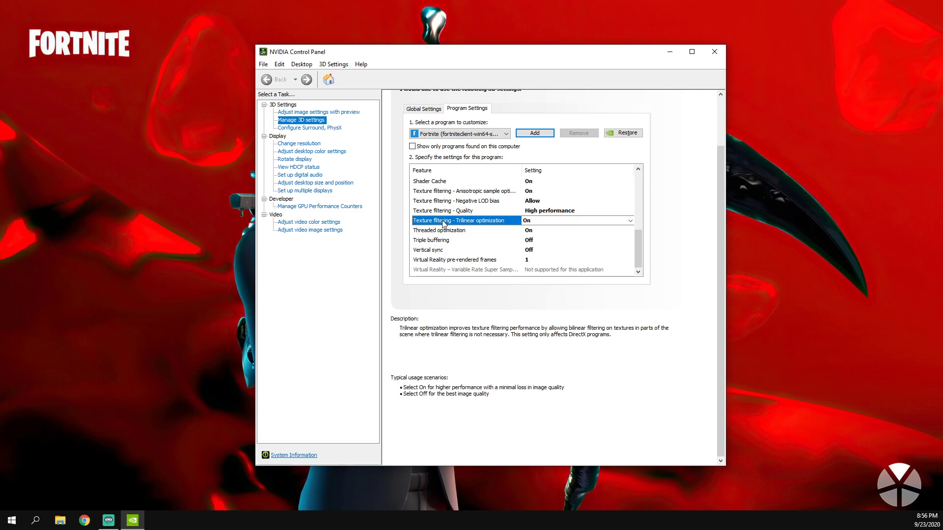
pyautogui.click(440, 231)
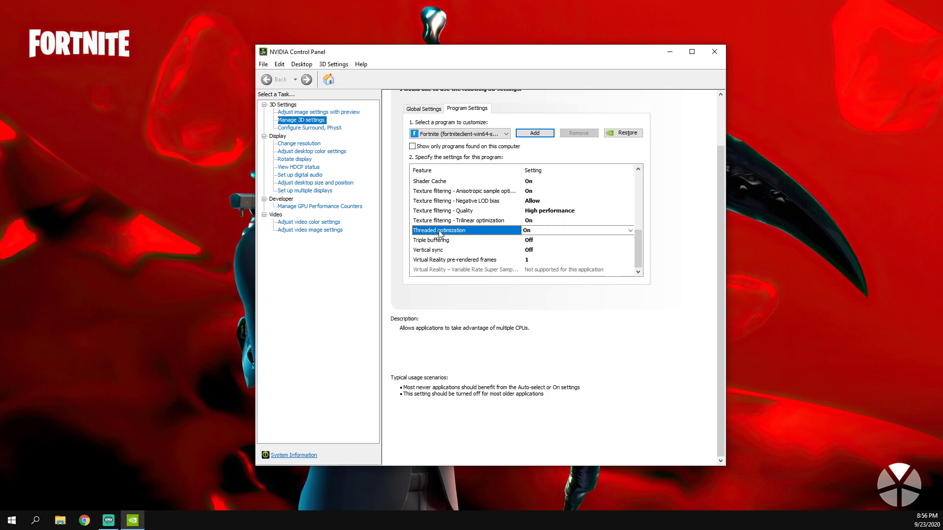
pyautogui.click(437, 240)
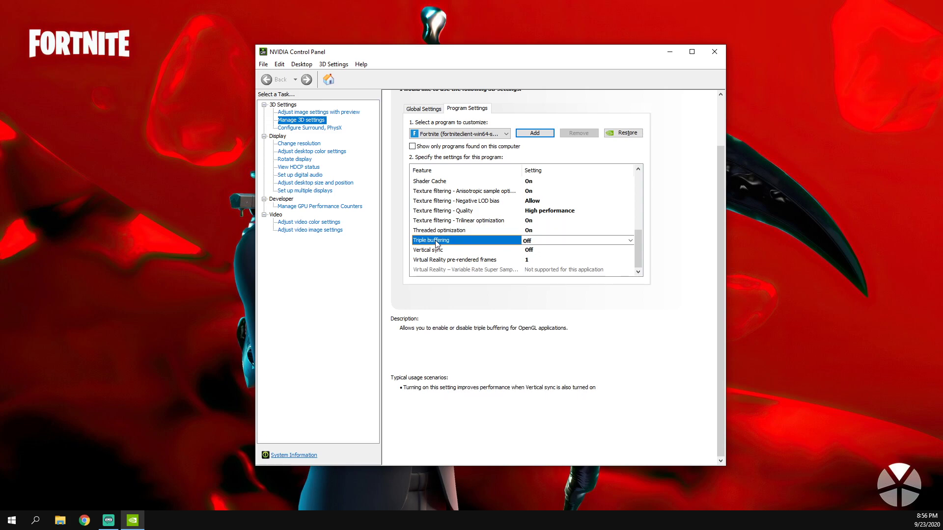
pyautogui.click(433, 251)
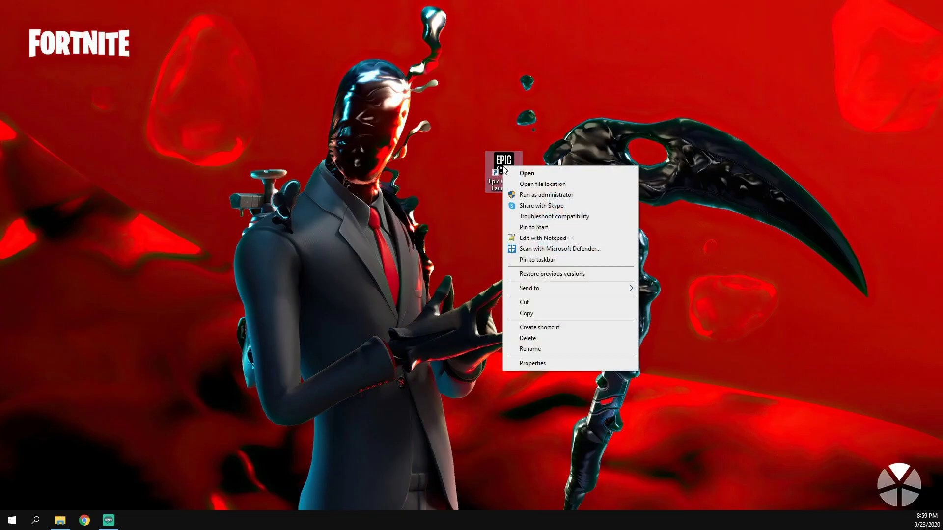
# - Disable fullscreen optimizations for the launcher shortcut and override high DPI scaling
pyautogui.click(532, 362)
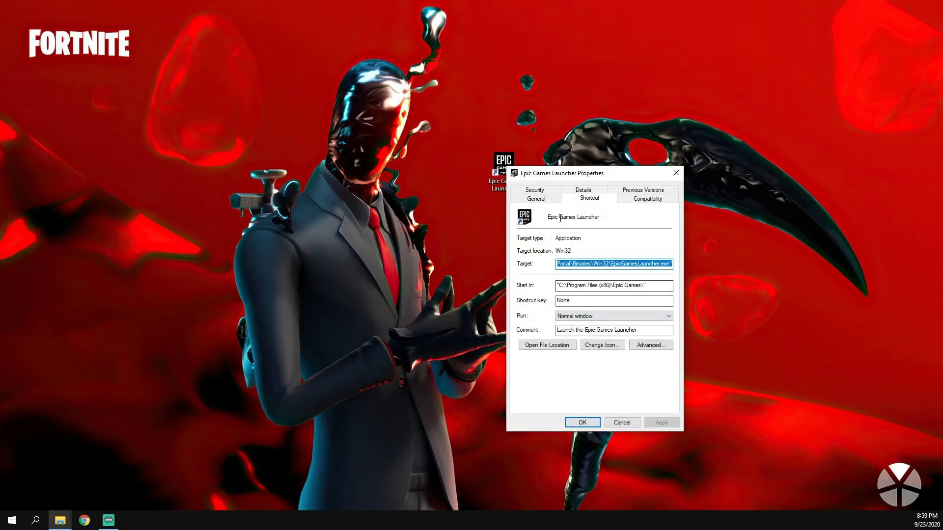
pyautogui.click(648, 199)
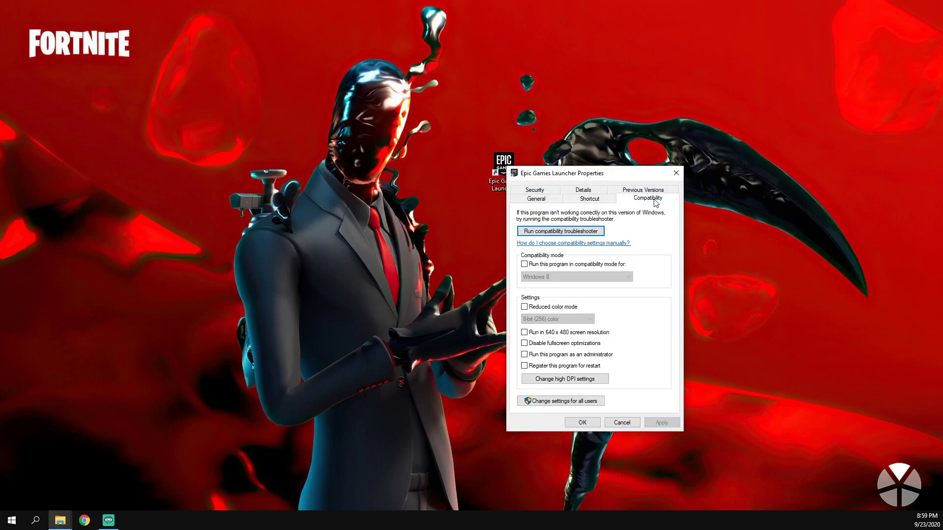
pyautogui.click(524, 344)
pyautogui.click(565, 379)
pyautogui.click(553, 261)
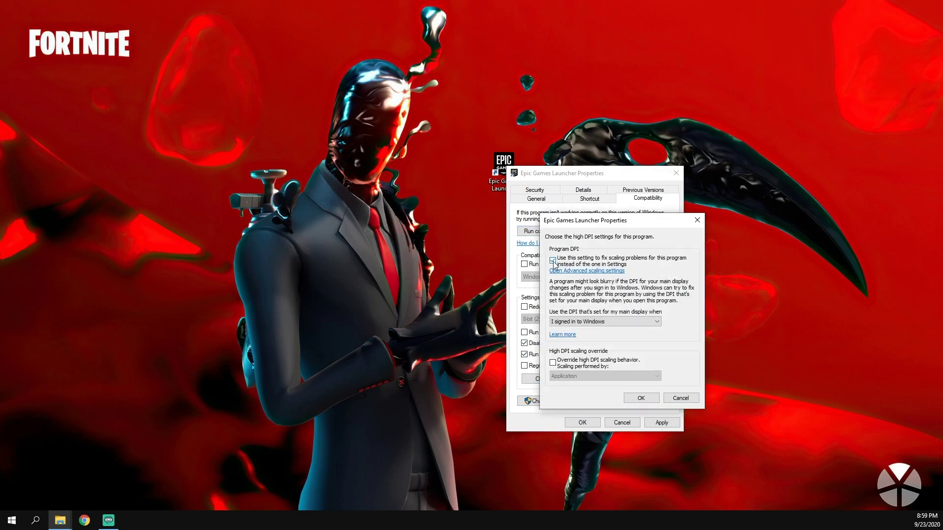
pyautogui.click(553, 363)
pyautogui.click(639, 398)
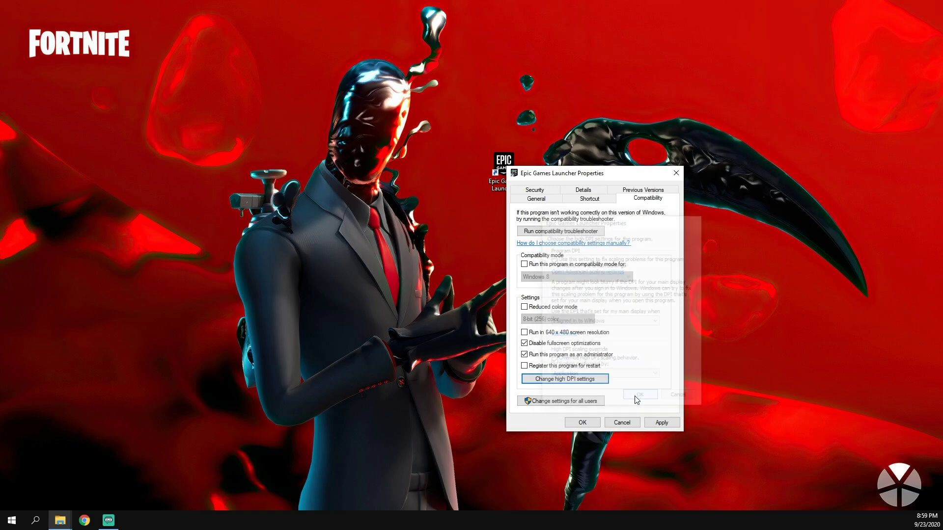
# - For all users, disable fullscreen optimizations, run as administrator, override high DPI scaling, and apply
pyautogui.click(572, 401)
pyautogui.click(541, 363)
pyautogui.click(541, 374)
pyautogui.click(574, 398)
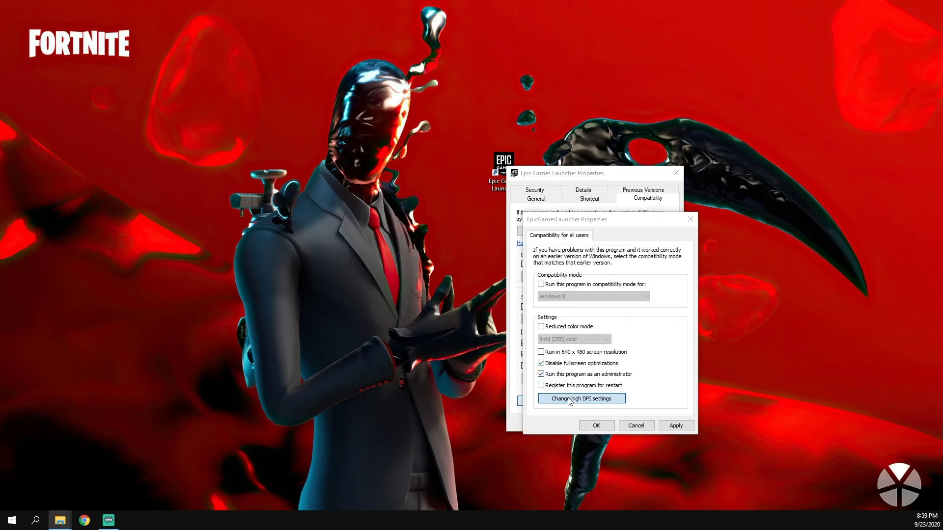
pyautogui.click(569, 306)
pyautogui.click(569, 409)
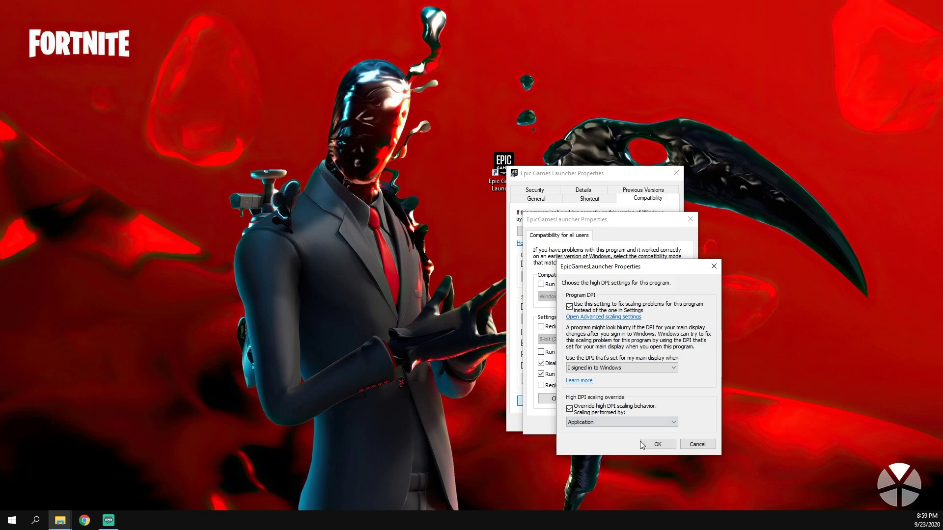
pyautogui.click(644, 444)
pyautogui.click(597, 426)
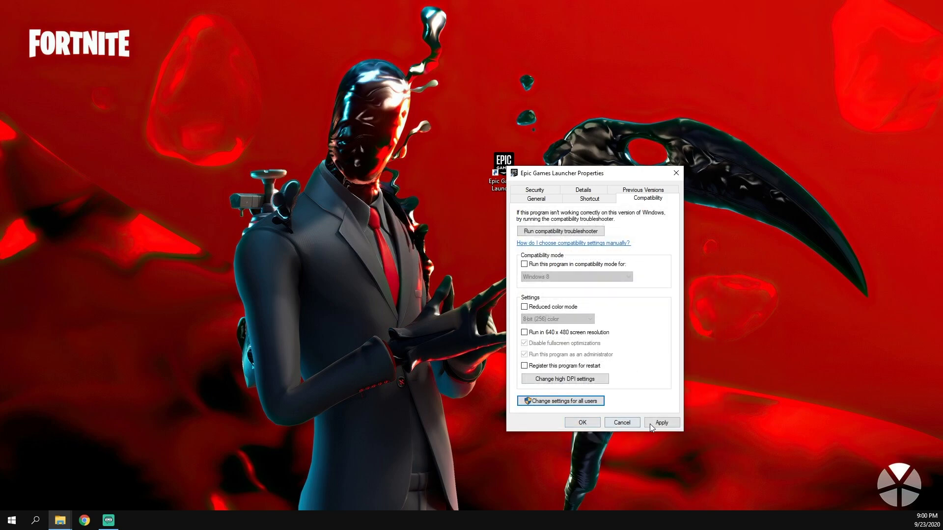
pyautogui.click(584, 423)
pyautogui.rightClick(505, 171)
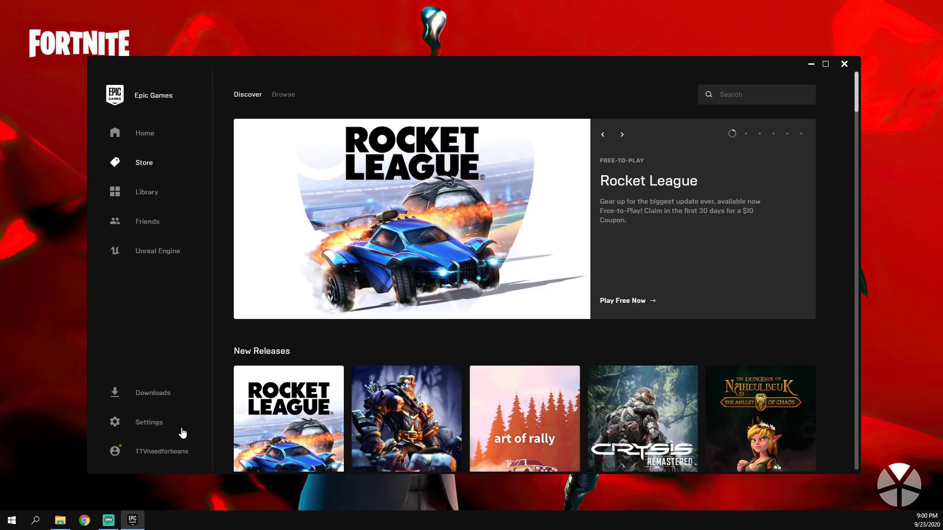
# - Expand and collapse FORTNITE's auto-update options under Manage Games in launcher Settings
pyautogui.click(141, 421)
pyautogui.scroll(-1, 285, 264)
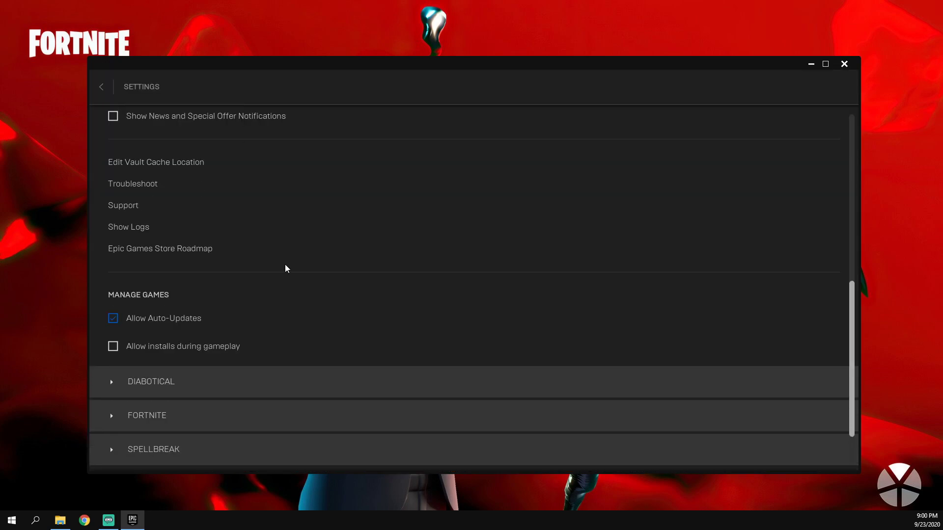
pyautogui.scroll(1, 285, 265)
pyautogui.scroll(-1, 285, 265)
pyautogui.scroll(4, 284, 267)
pyautogui.scroll(2, 283, 257)
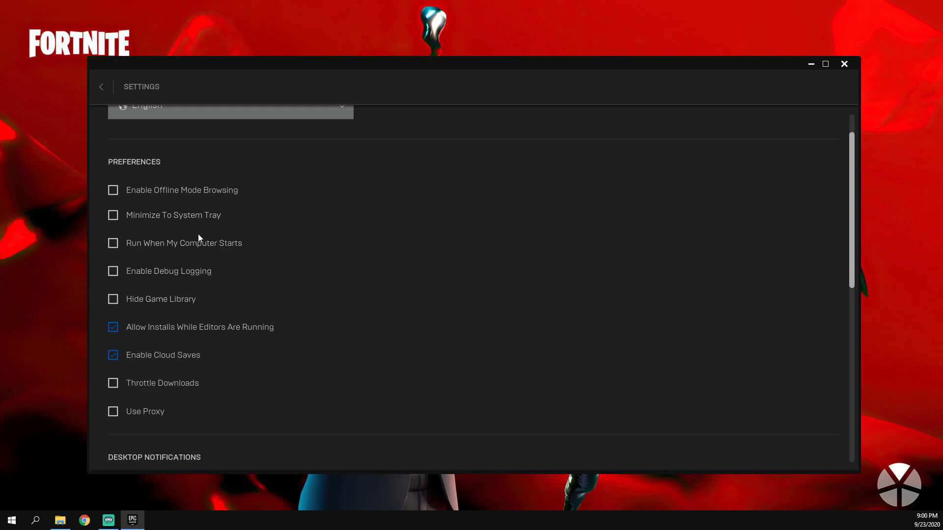
pyautogui.scroll(-3, 324, 302)
pyautogui.scroll(-3, 313, 290)
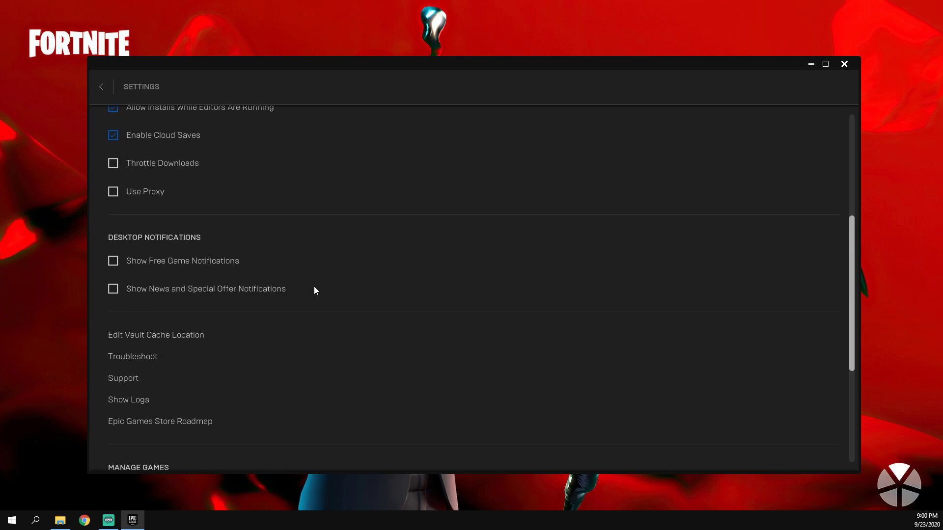
pyautogui.scroll(-3, 309, 290)
pyautogui.scroll(-2, 309, 290)
pyautogui.click(114, 417)
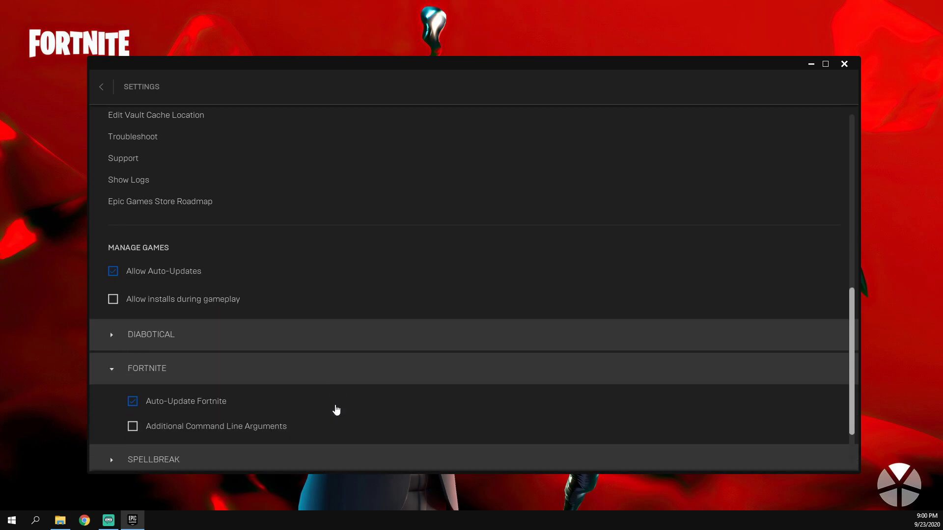
pyautogui.scroll(-3, 334, 410)
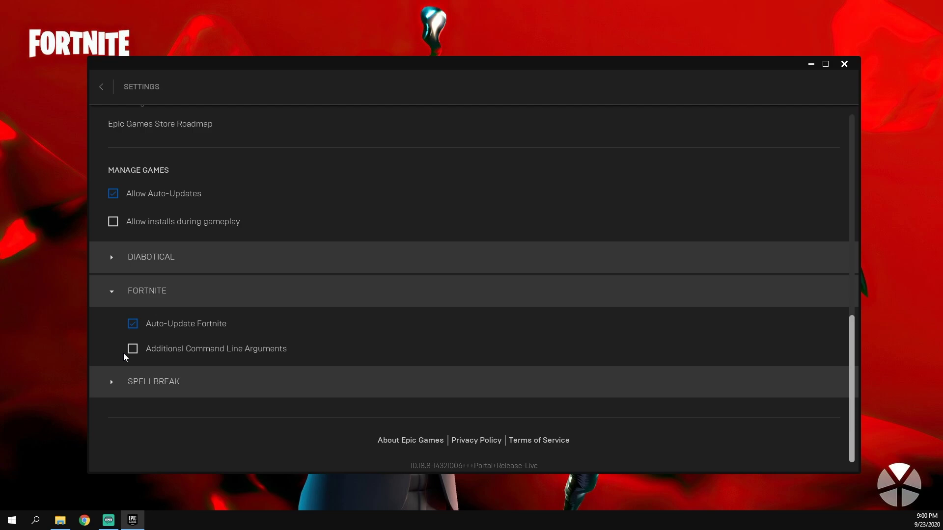
pyautogui.click(112, 295)
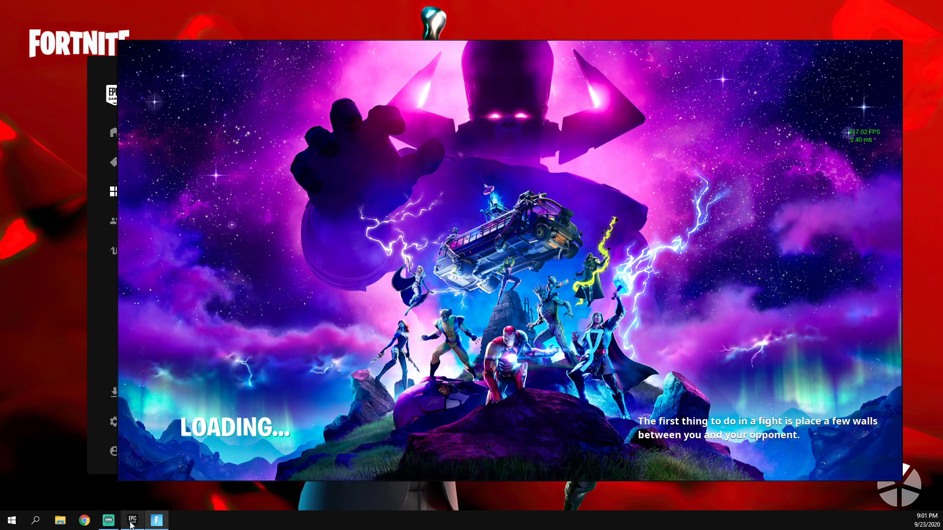
# - Close Epic Games Launcher, switch Fortnite to fullscreen in video settings, and return to lobby
pyautogui.click(131, 521)
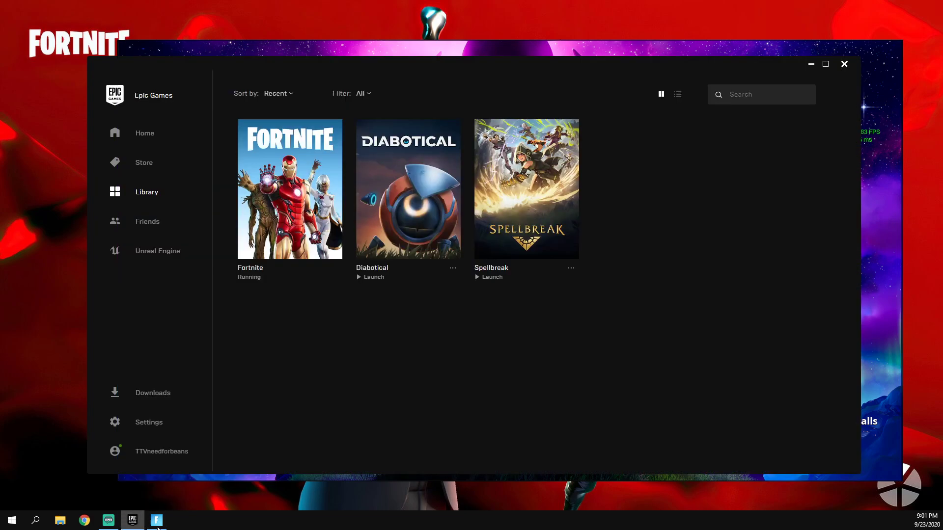
pyautogui.click(845, 66)
pyautogui.press('Escape')
pyautogui.press('Escape')
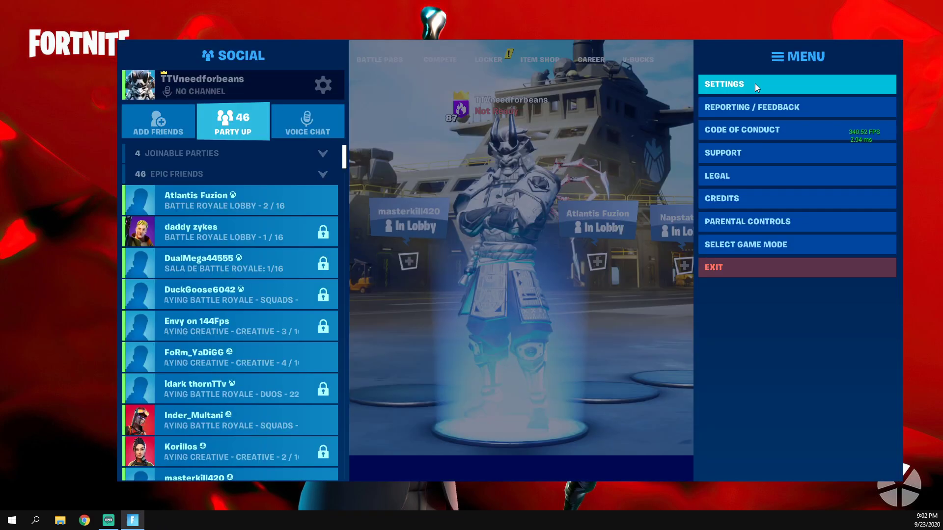
pyautogui.click(755, 83)
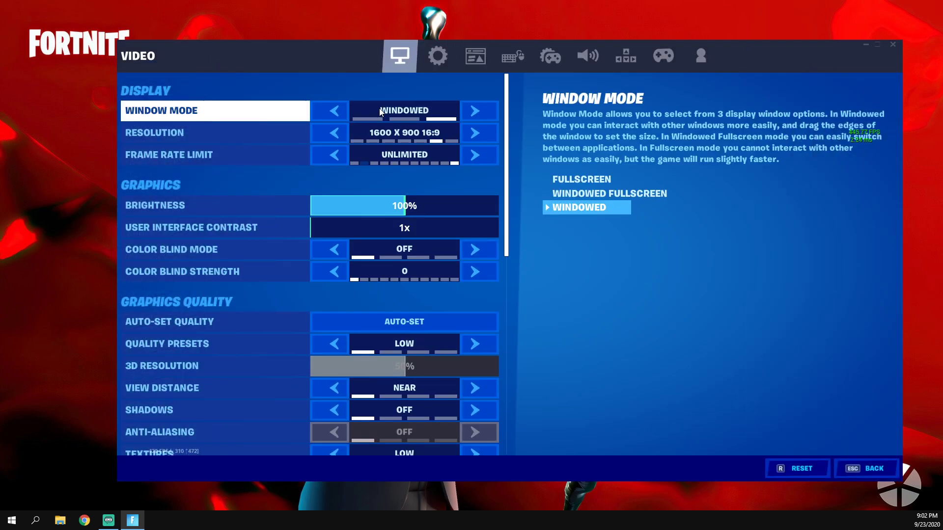
pyautogui.click(476, 110)
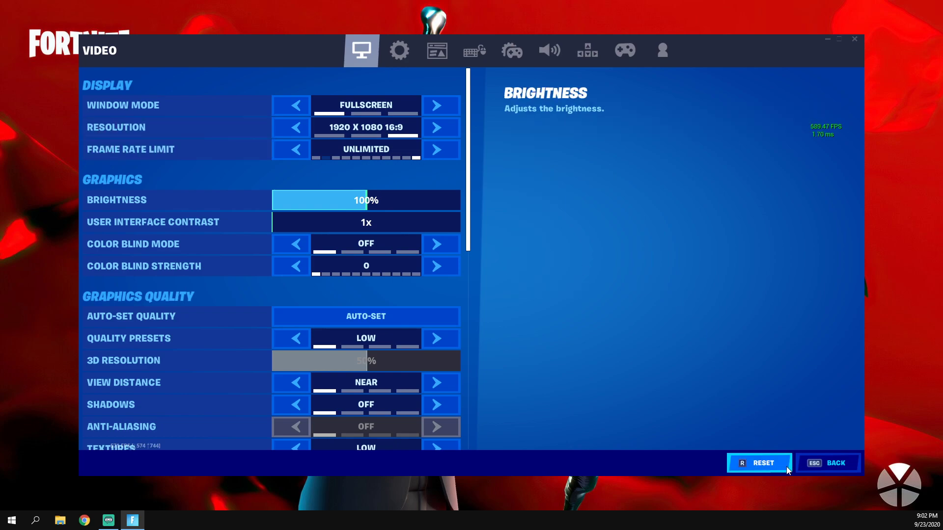
pyautogui.click(814, 464)
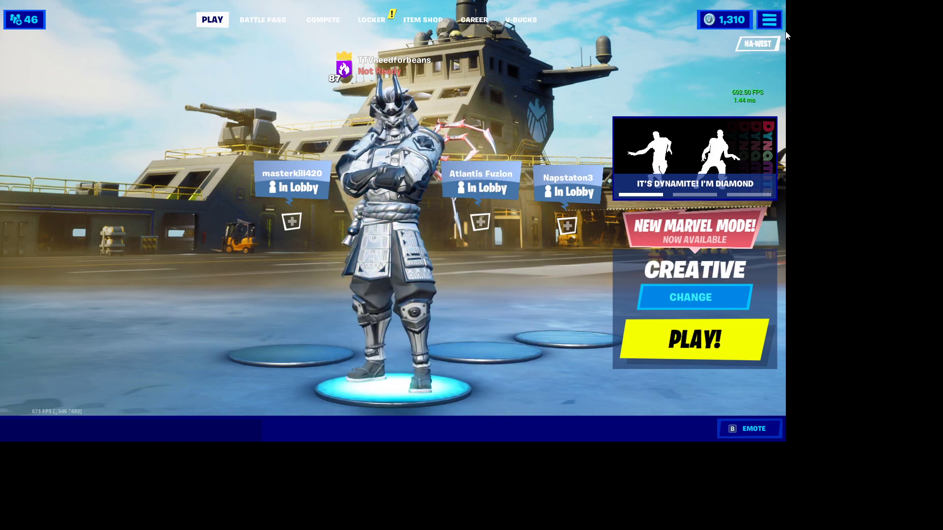
# - Set Fortnite's Video resolution to 1920 x 1080 and apply it
pyautogui.click(770, 22)
pyautogui.click(655, 42)
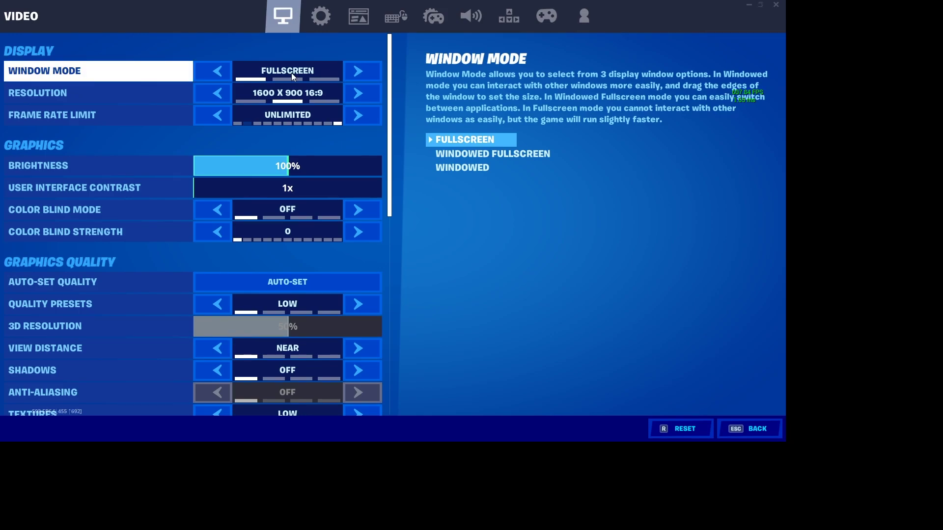
pyautogui.click(359, 94)
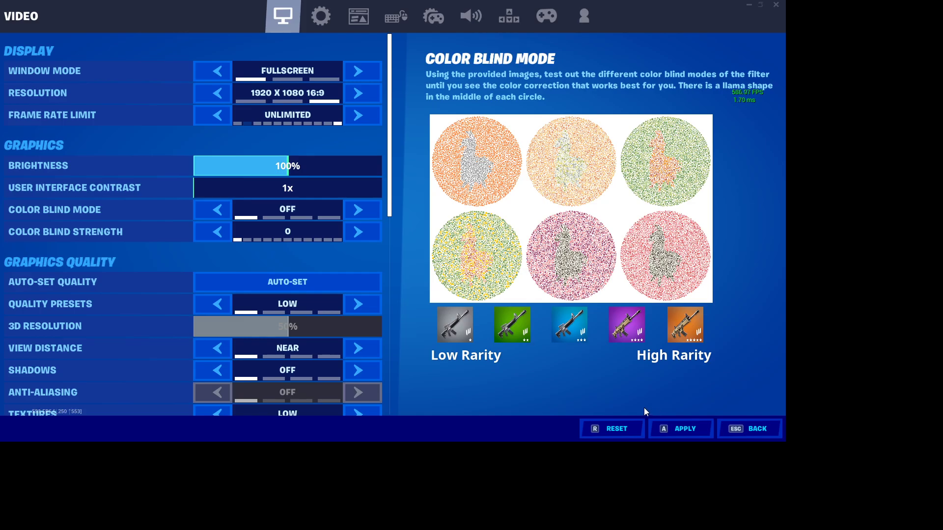
pyautogui.click(681, 428)
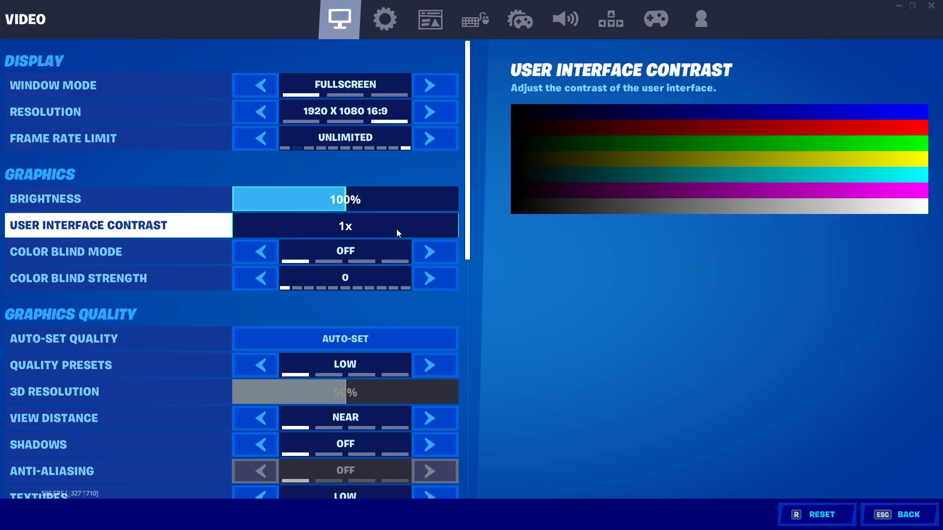
pyautogui.scroll(-1, 222, 124)
pyautogui.scroll(-1, 184, 257)
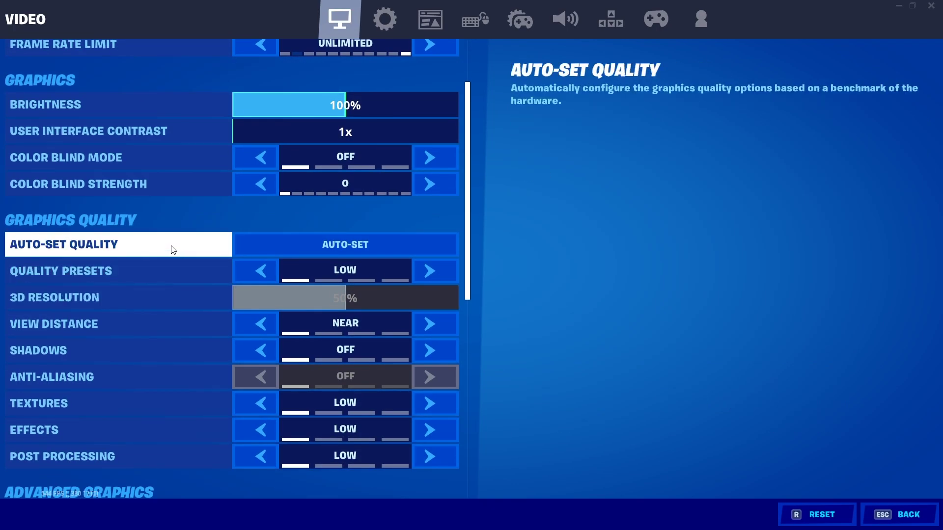
pyautogui.scroll(-1, 171, 249)
pyautogui.scroll(-1, 245, 241)
pyautogui.scroll(-1, 162, 302)
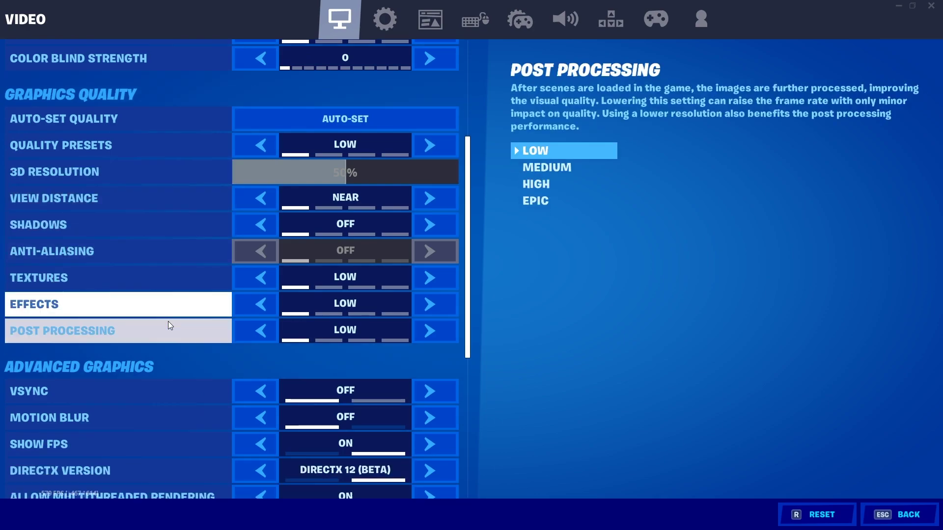
pyautogui.scroll(-1, 169, 287)
pyautogui.scroll(-1, 170, 248)
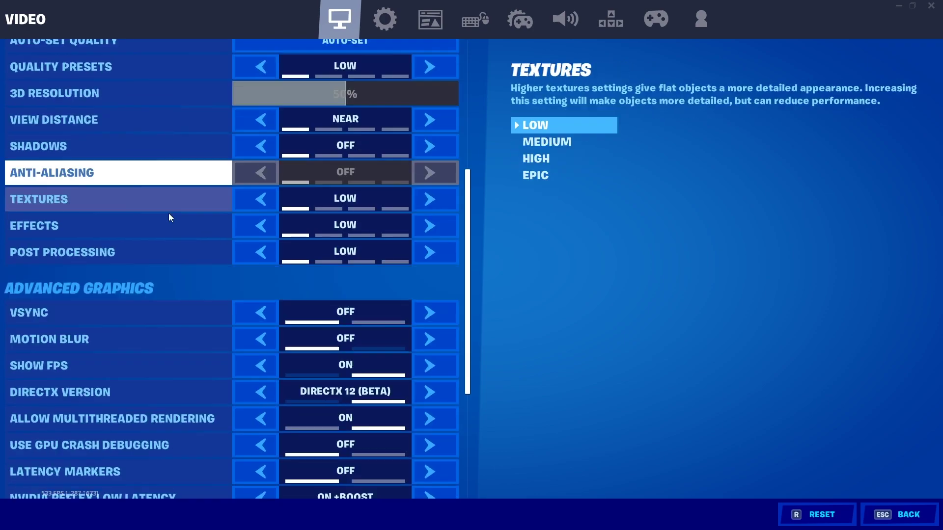
pyautogui.scroll(-1, 163, 258)
pyautogui.scroll(-1, 155, 284)
pyautogui.scroll(-1, 148, 294)
pyautogui.scroll(-1, 140, 317)
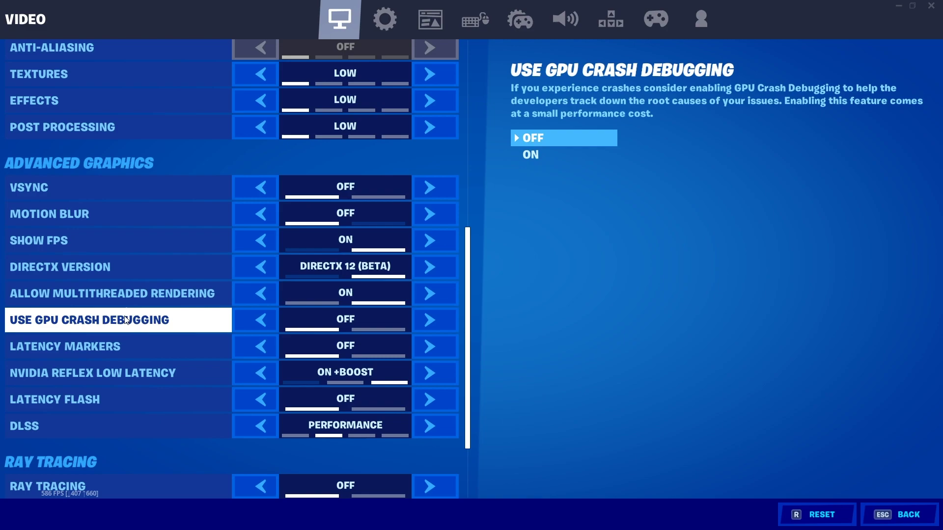
pyautogui.scroll(-1, 117, 354)
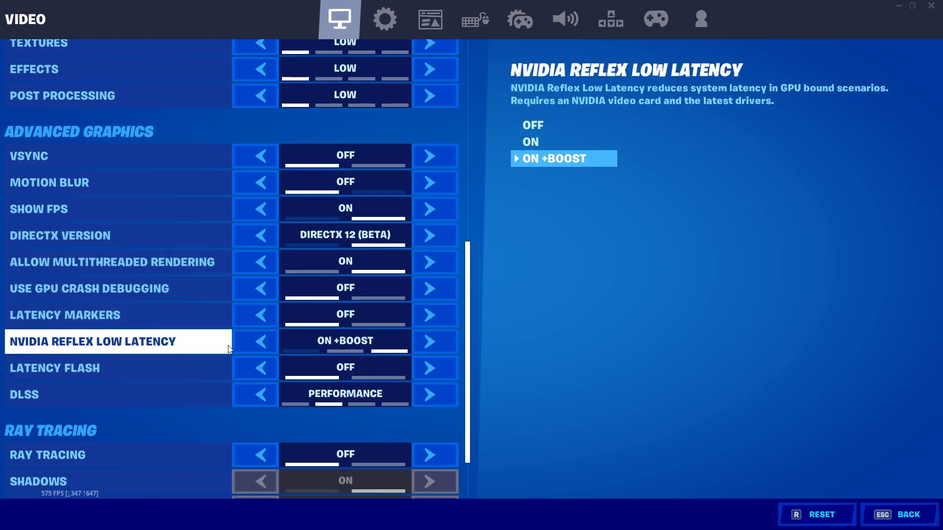
pyautogui.scroll(-1, 107, 358)
pyautogui.scroll(-1, 99, 361)
# - Launch Creative from the lobby and travel through the rift to the NFB 1V1 Build Fights island
pyautogui.click(832, 404)
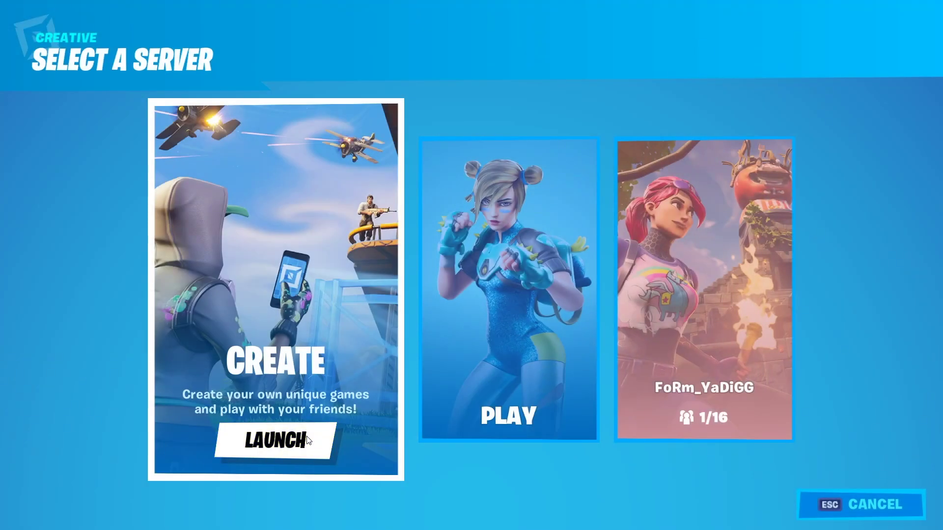
pyautogui.click(307, 440)
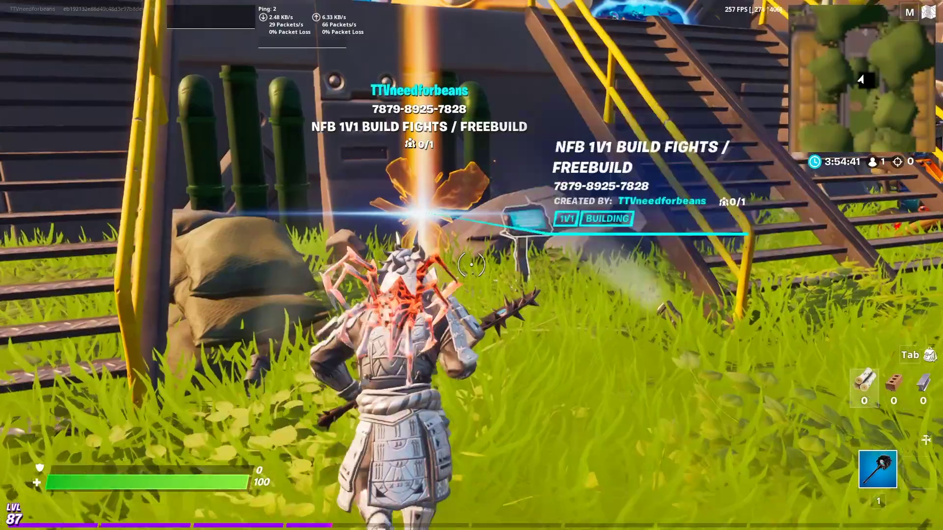
pyautogui.press('Escape')
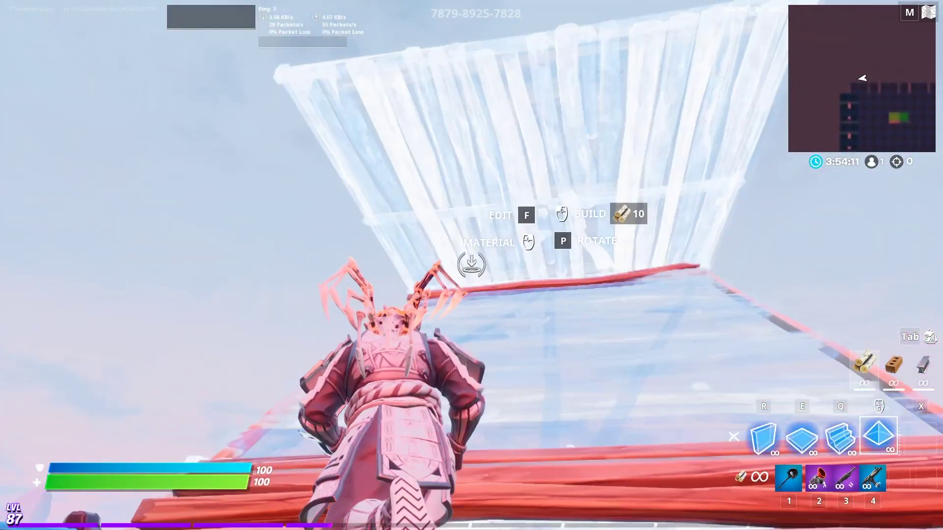
# - Build ramps, walls and floors on the island using the Q and E build pieces
pyautogui.press('1')
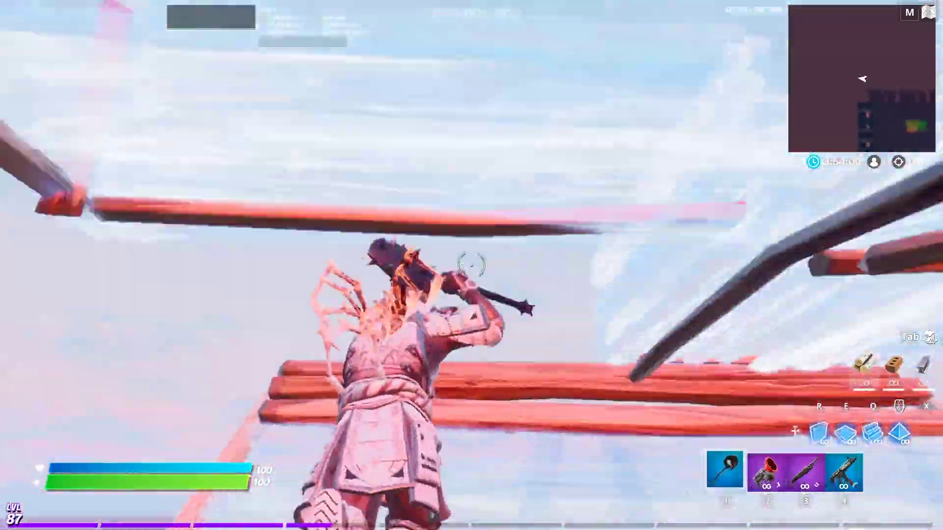
pyautogui.press('q')
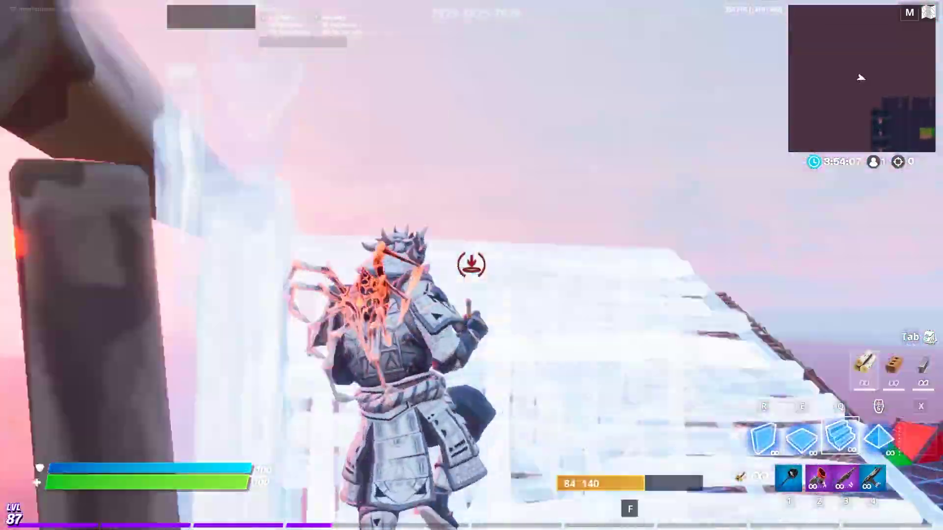
pyautogui.click(472, 265)
pyautogui.press('e')
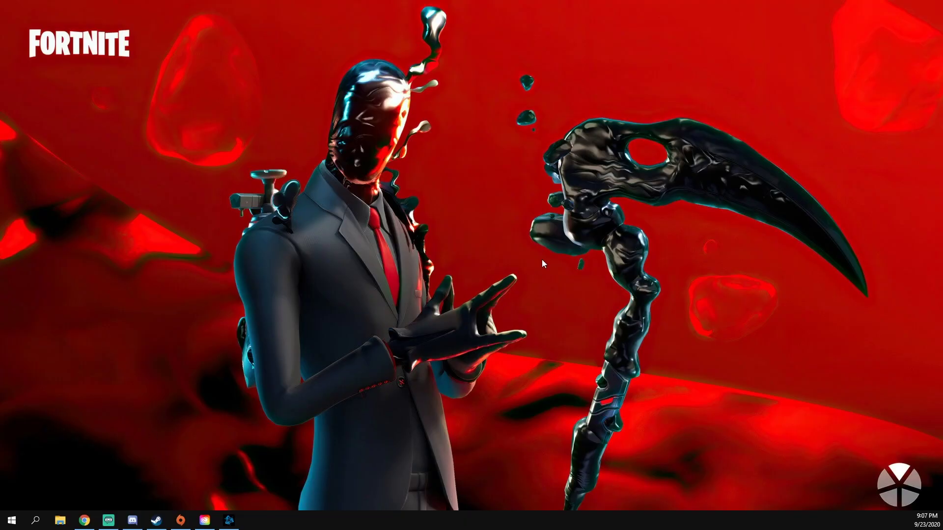
# - Sort Task Manager by CPU and end OriginThinSetupInternal, Discord and Steam Client Bootstrapper
pyautogui.hotkey('ctrl', 'shift', 'Escape')
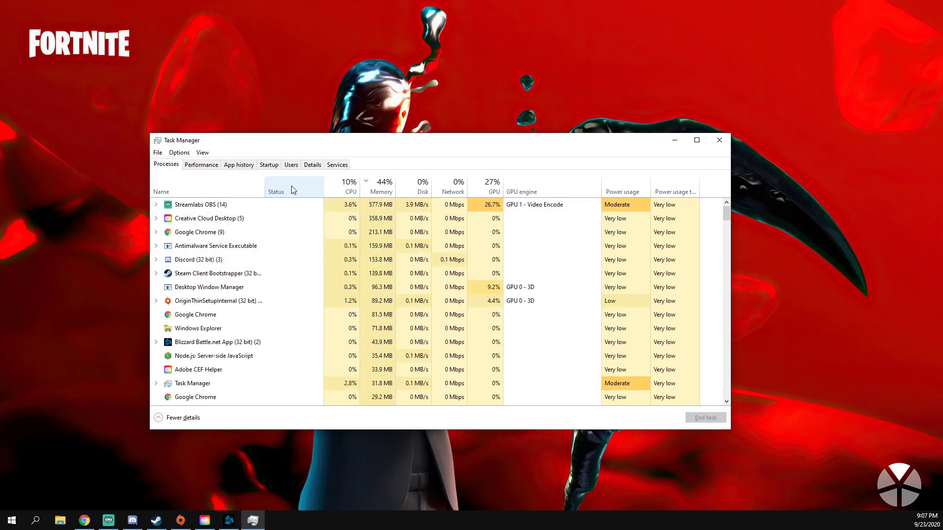
pyautogui.click(339, 190)
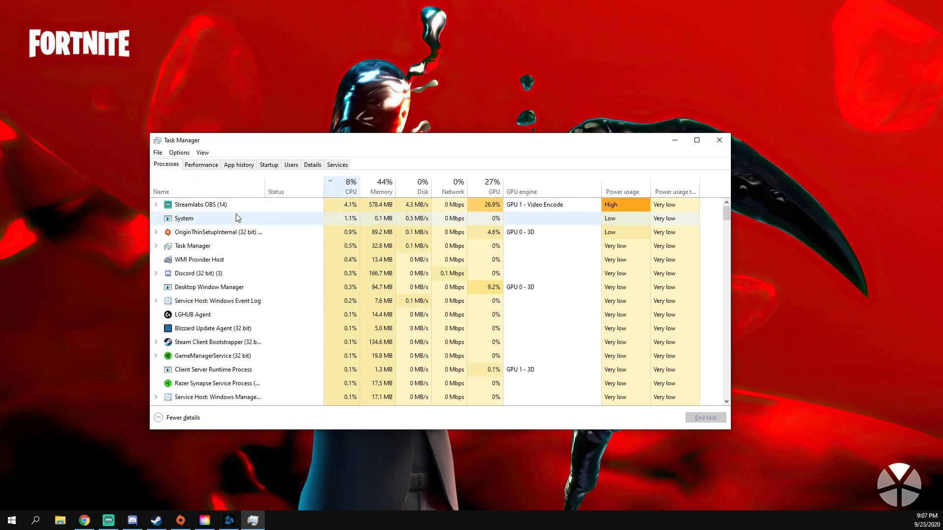
pyautogui.click(234, 233)
pyautogui.press('Delete')
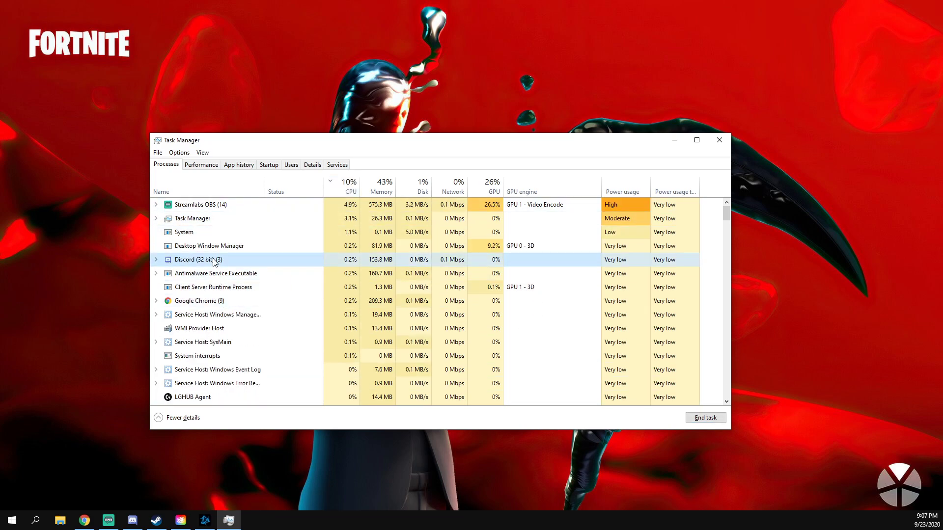
pyautogui.click(714, 421)
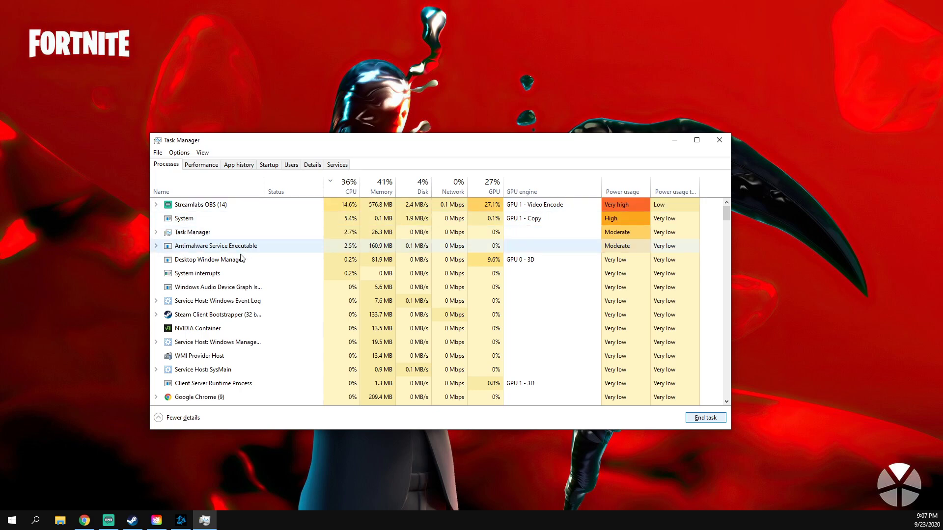
pyautogui.press('Delete')
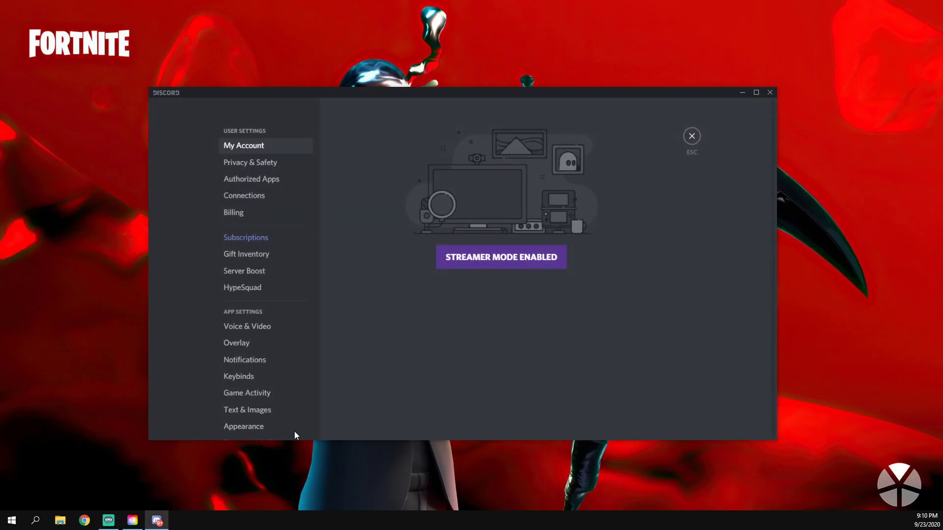
# - Switch off the OpenH264 codec under Discord's Voice & Video settings, then close Discord
pyautogui.click(235, 330)
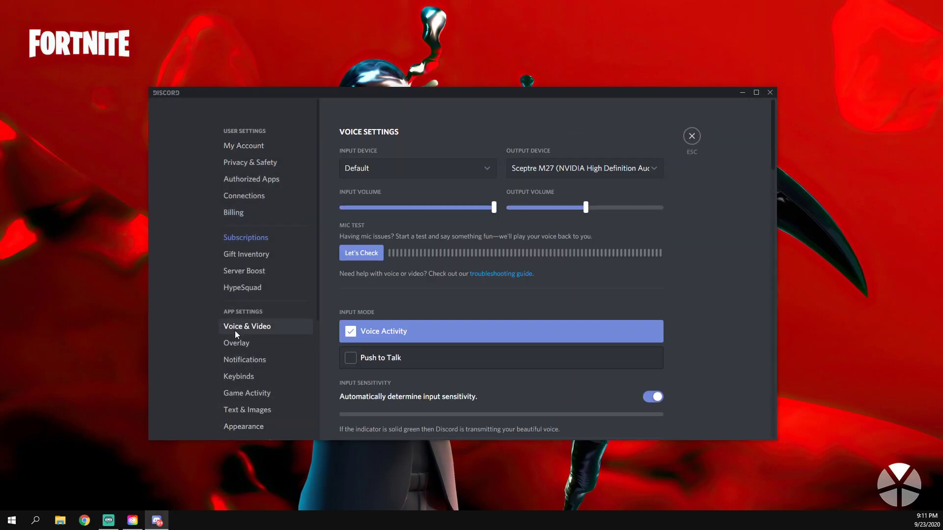
pyautogui.scroll(-3, 484, 287)
pyautogui.scroll(-3, 484, 289)
pyautogui.scroll(-4, 484, 289)
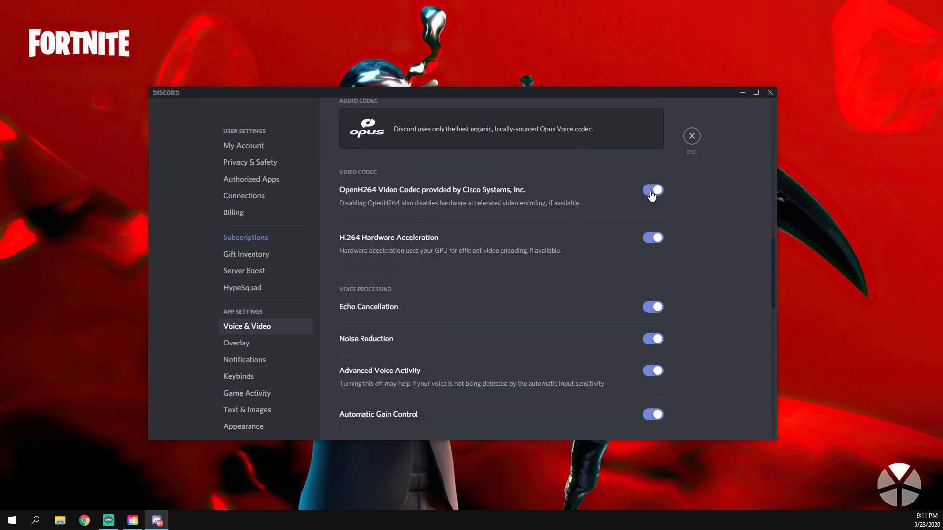
pyautogui.click(650, 192)
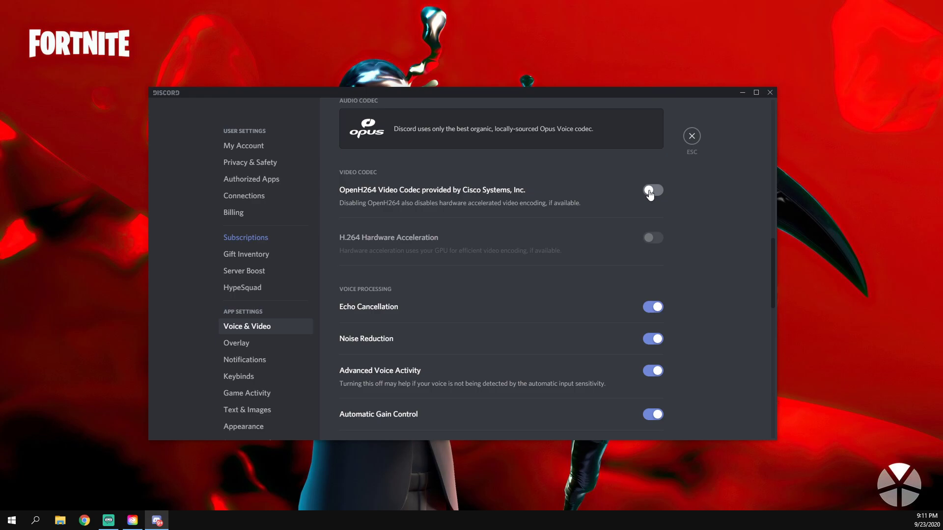
pyautogui.click(692, 138)
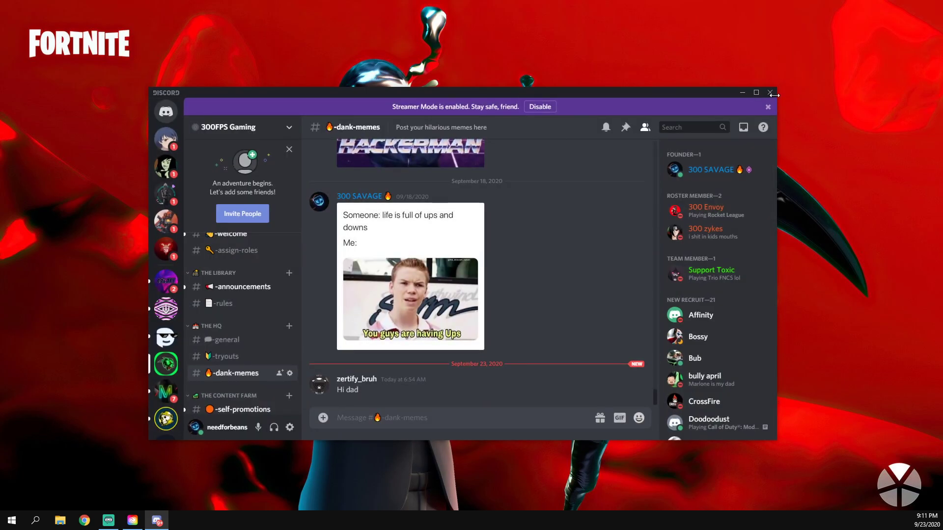
pyautogui.click(768, 93)
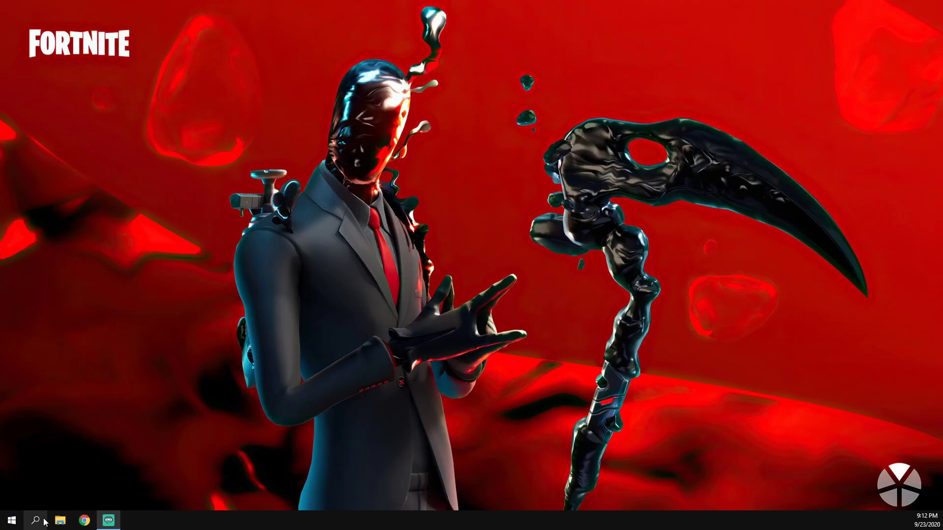
# - Open Game Mode via search, browse Xbox Game Bar, Captures and Xbox Networking, then Graphics settings
pyautogui.click(35, 520)
pyautogui.write('game m')
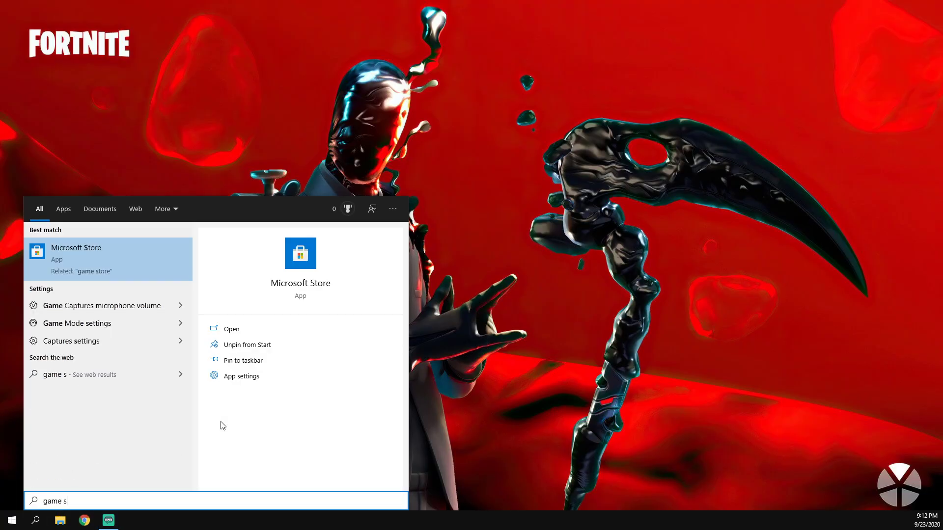
pyautogui.write('ode')
pyautogui.press('Return')
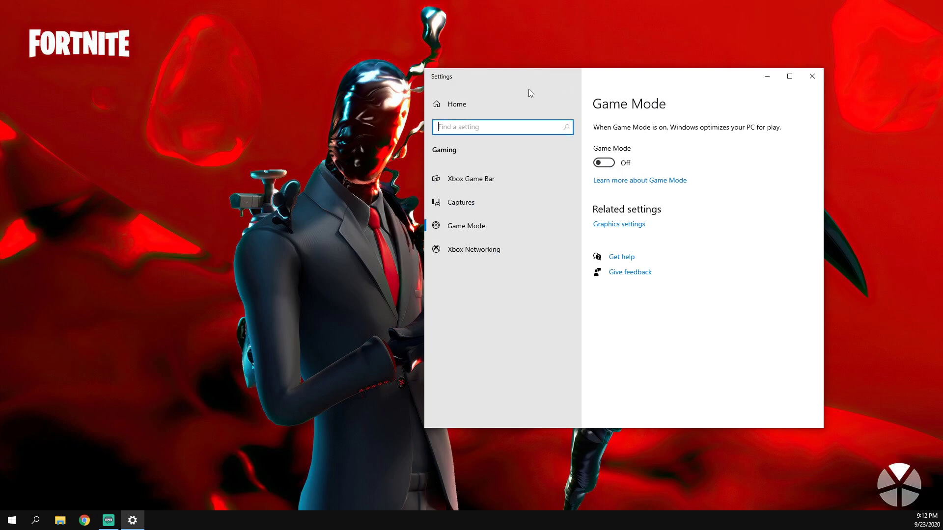
pyautogui.click(473, 180)
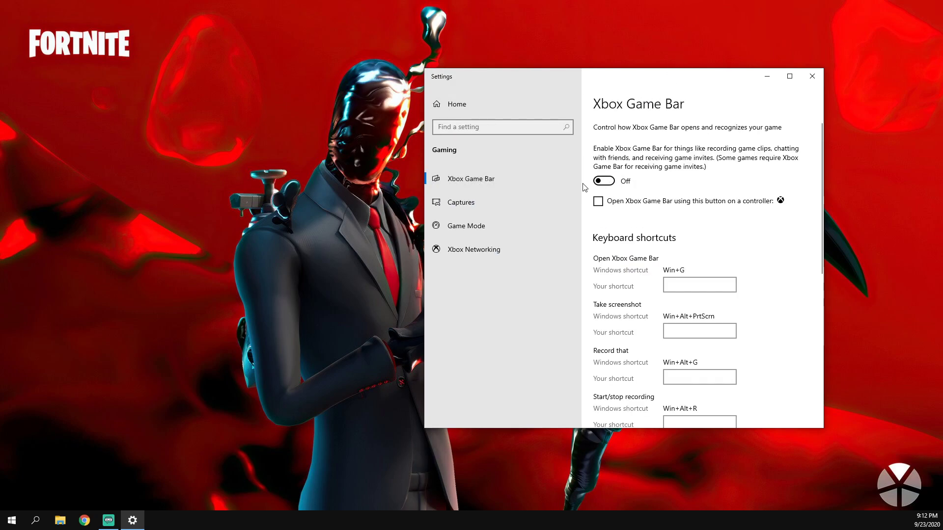
pyautogui.click(463, 206)
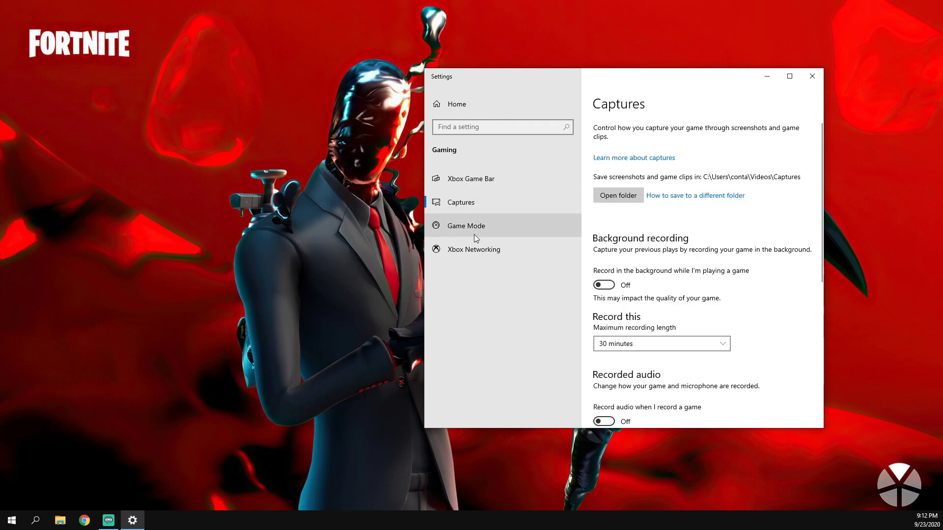
pyautogui.scroll(-1, 713, 221)
pyautogui.scroll(-2, 713, 218)
pyautogui.scroll(2, 713, 215)
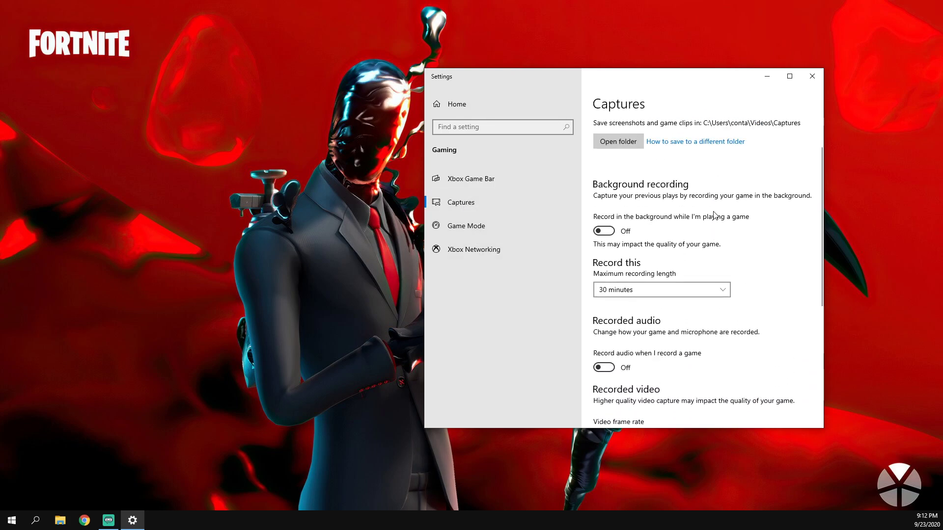
pyautogui.scroll(-2, 709, 228)
pyautogui.scroll(-4, 709, 223)
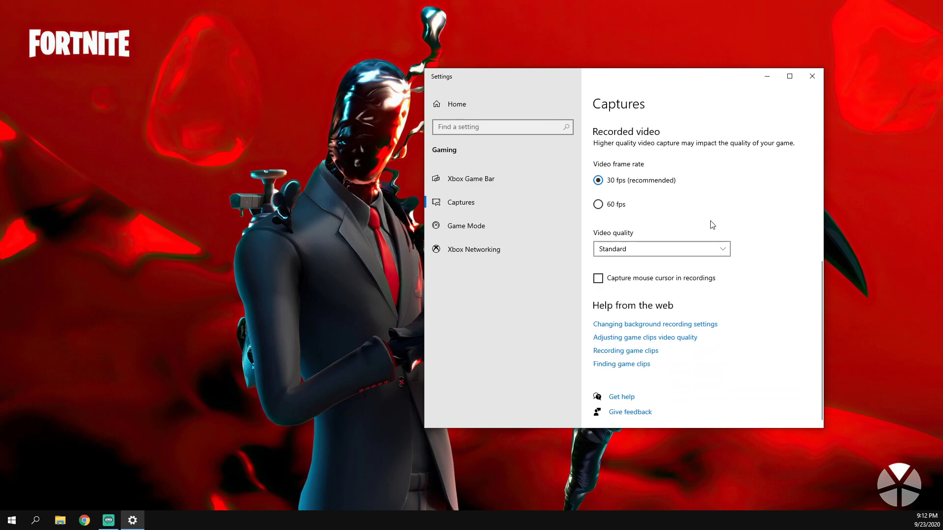
pyautogui.click(485, 250)
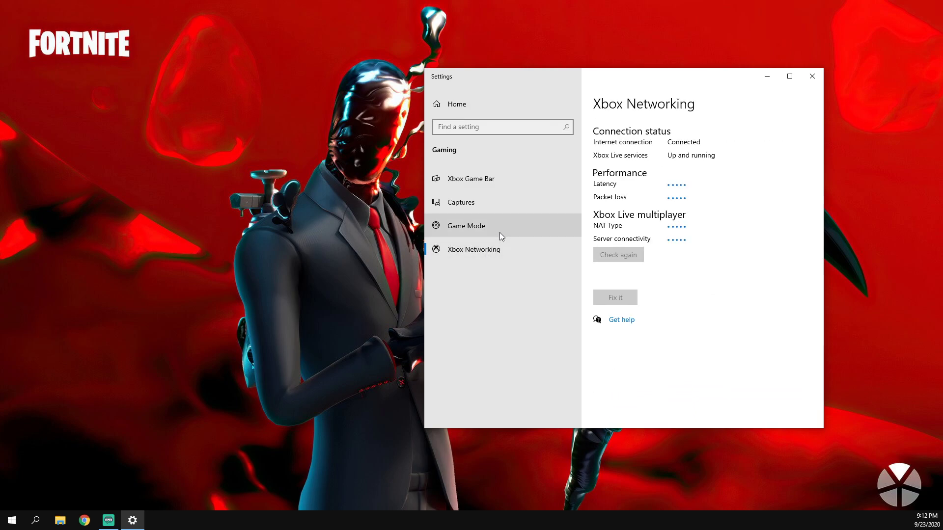
pyautogui.click(500, 232)
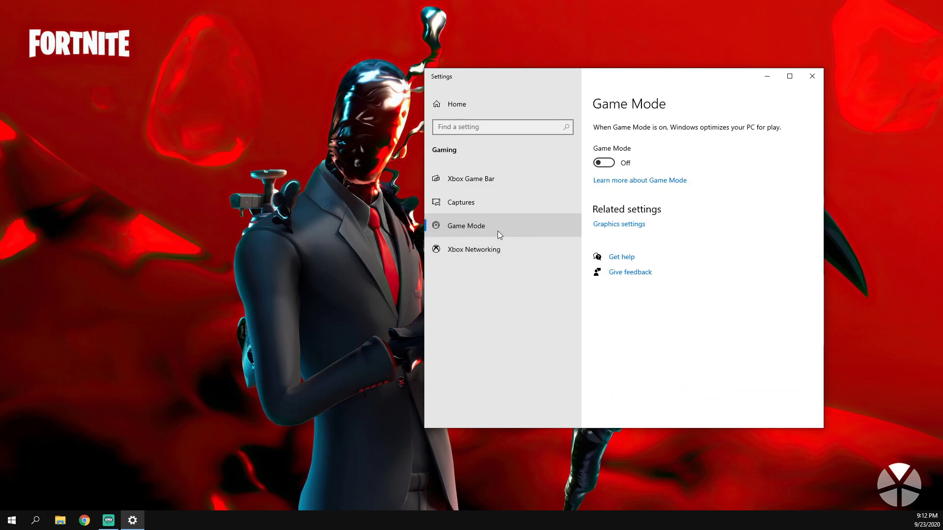
pyautogui.click(622, 225)
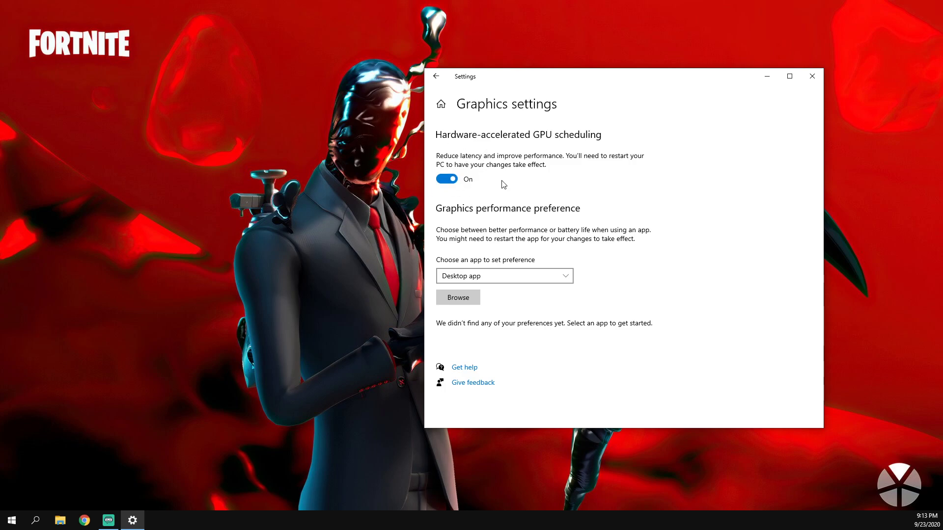
# - Add the Fortnite executable from D:\Games\Fortnite\FortniteGame\Binaries\Win64 to the graphics preference list
pyautogui.click(468, 295)
pyautogui.click(476, 273)
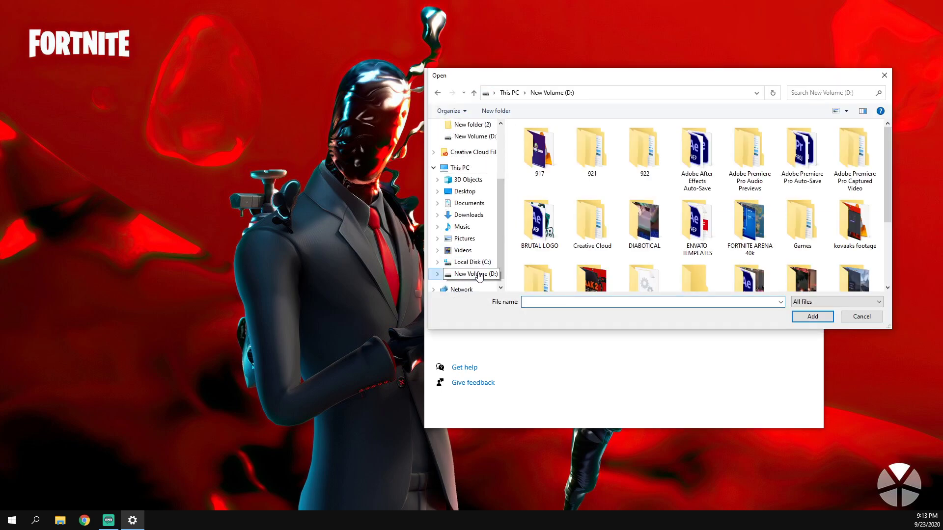
pyautogui.doubleClick(807, 221)
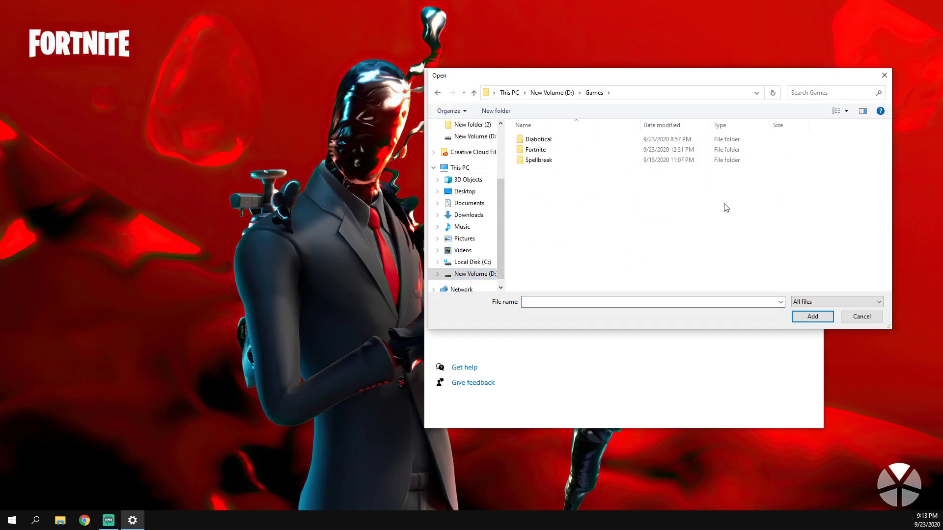
pyautogui.doubleClick(561, 151)
pyautogui.doubleClick(558, 161)
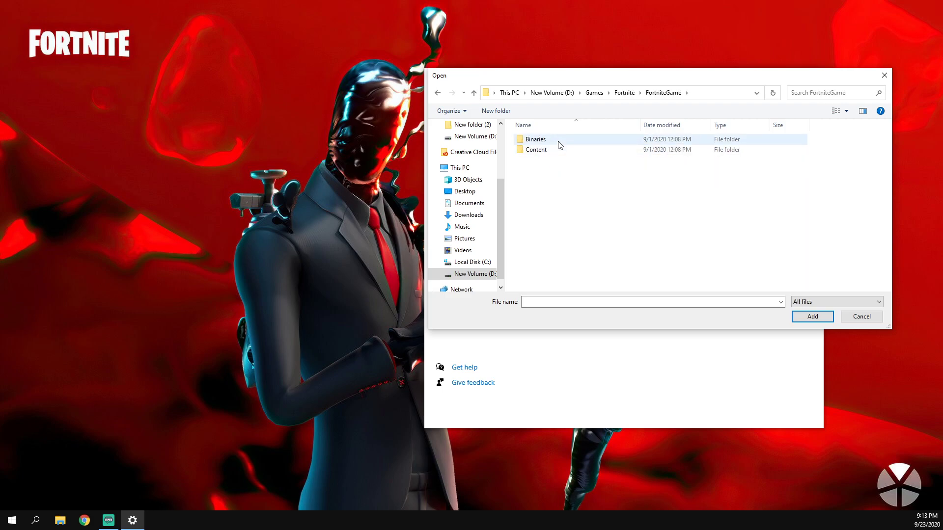
pyautogui.doubleClick(558, 140)
pyautogui.doubleClick(557, 165)
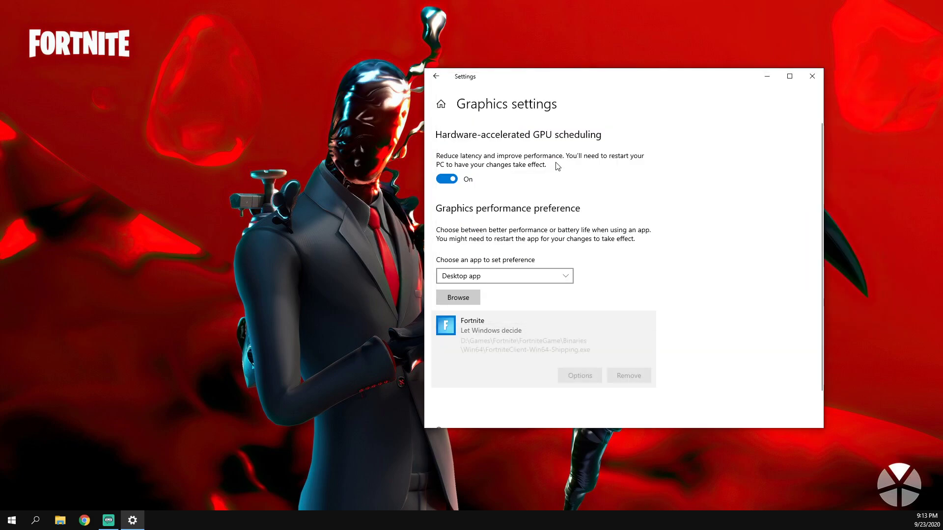
# - Set Fortnite's graphics preference to High performance, save it, and close Settings
pyautogui.click(591, 315)
pyautogui.scroll(-1, 591, 315)
pyautogui.click(572, 339)
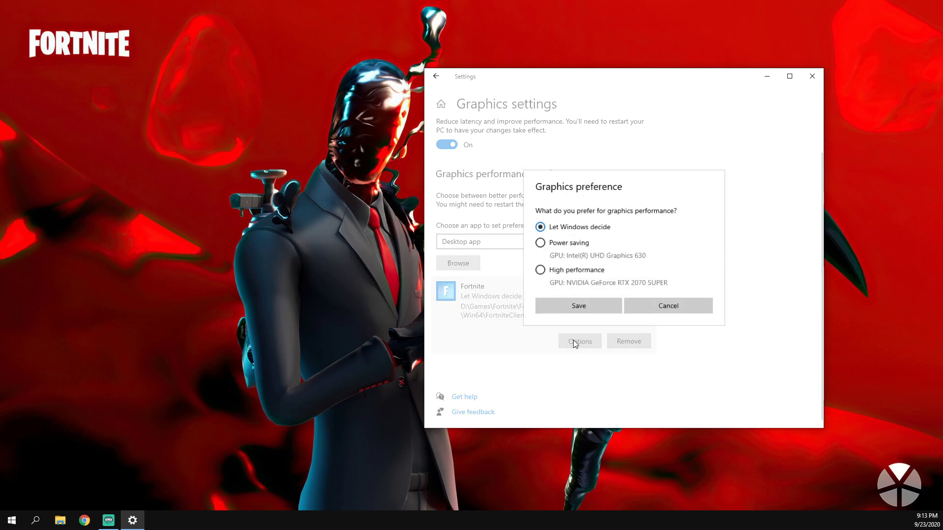
pyautogui.click(542, 273)
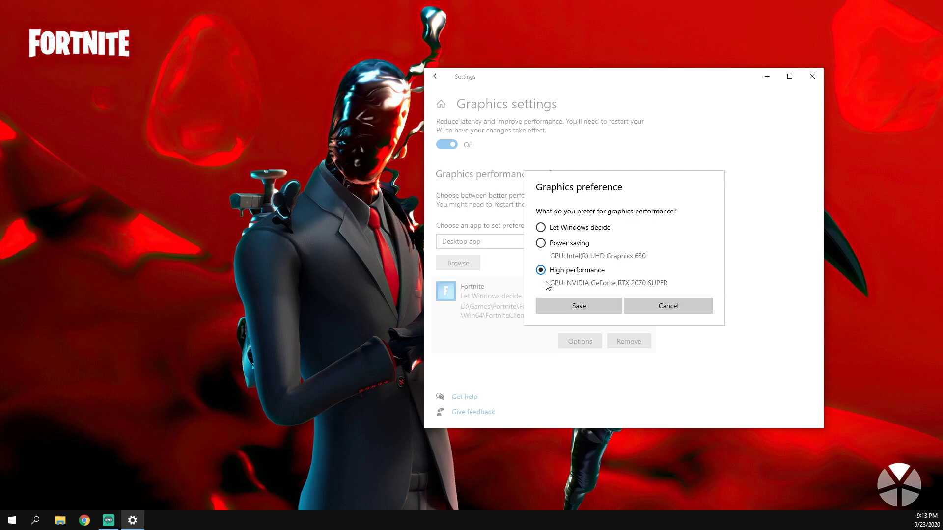
pyautogui.click(578, 304)
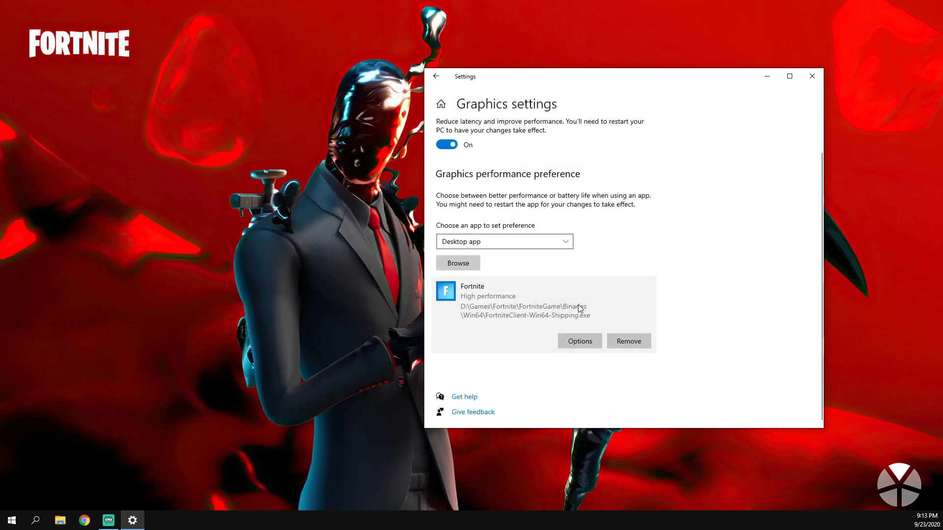
pyautogui.click(810, 86)
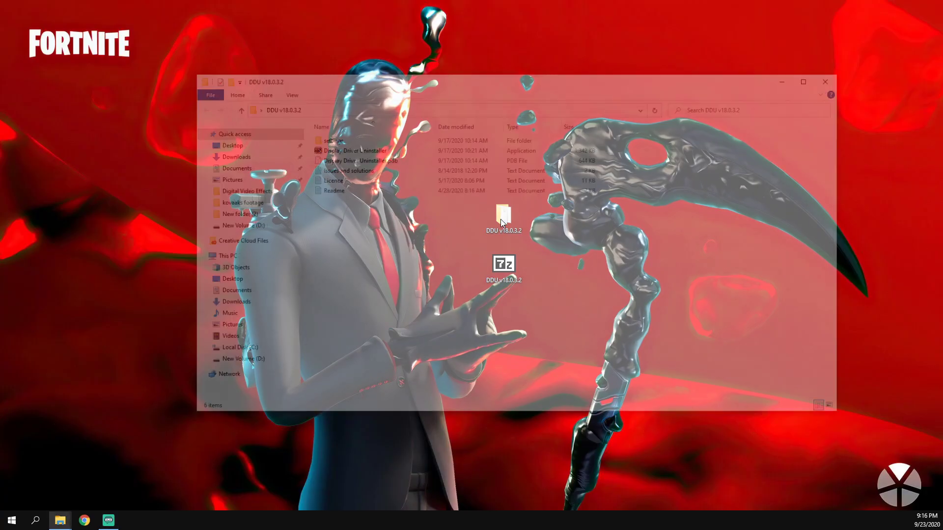
# - Launch Display Driver Uninstaller, dismissing the startup notice, options window and Safe Mode warning
pyautogui.doubleClick(346, 152)
pyautogui.click(545, 317)
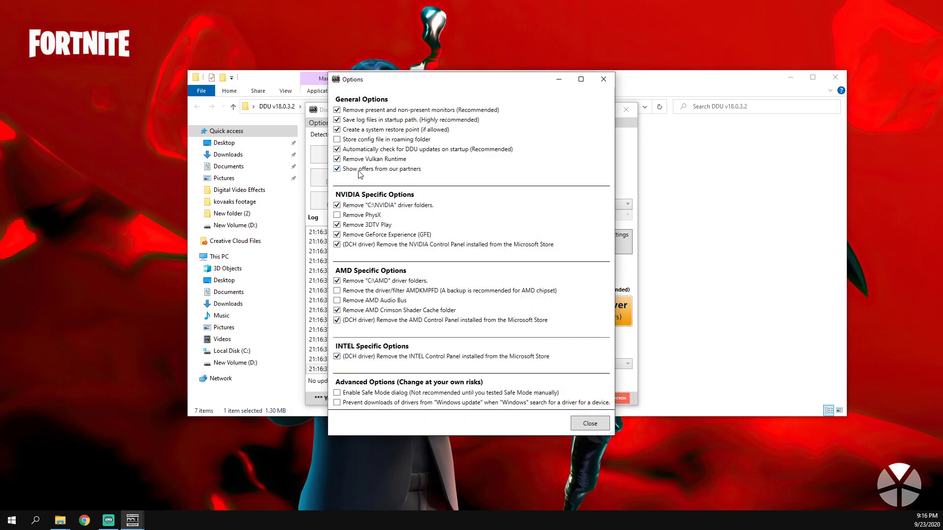
pyautogui.click(589, 424)
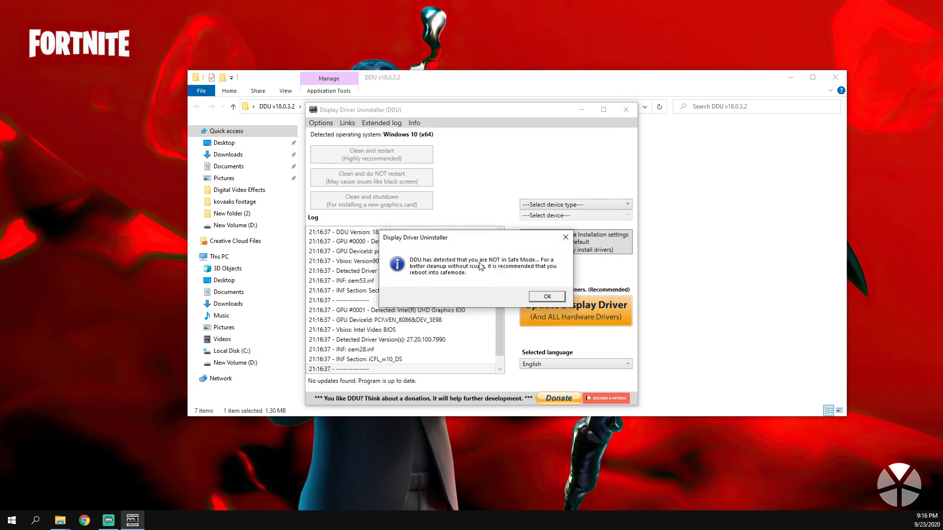
pyautogui.click(547, 296)
# - Set the uninstaller's device type to GPU and the vendor to NVIDIA
pyautogui.click(551, 205)
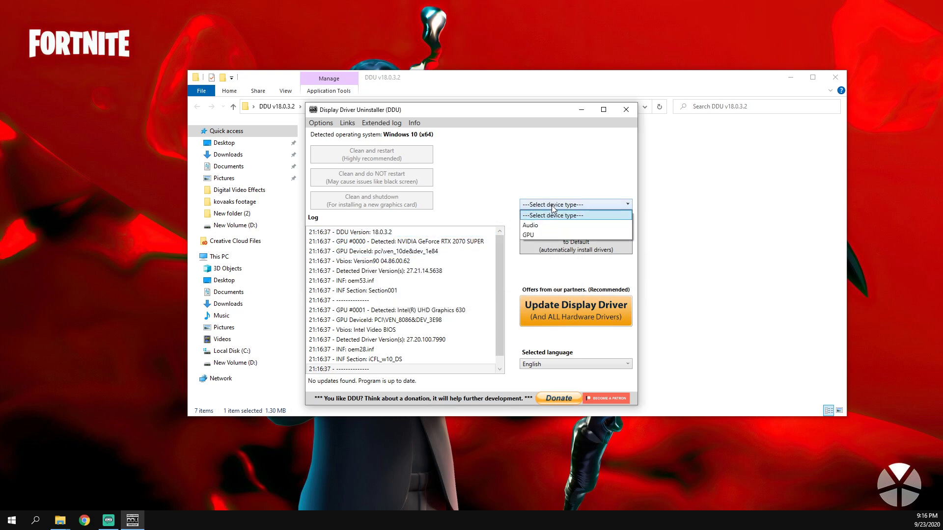
pyautogui.click(547, 234)
pyautogui.click(545, 215)
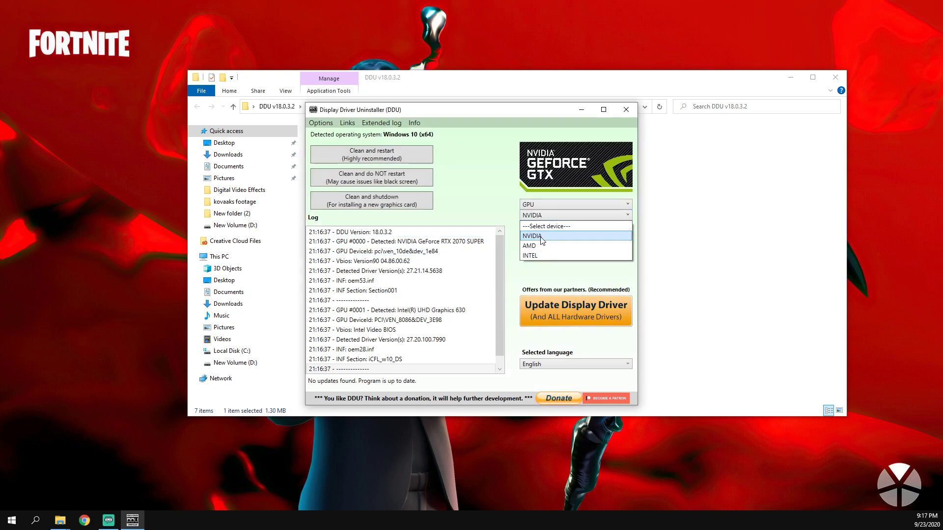
pyautogui.click(540, 236)
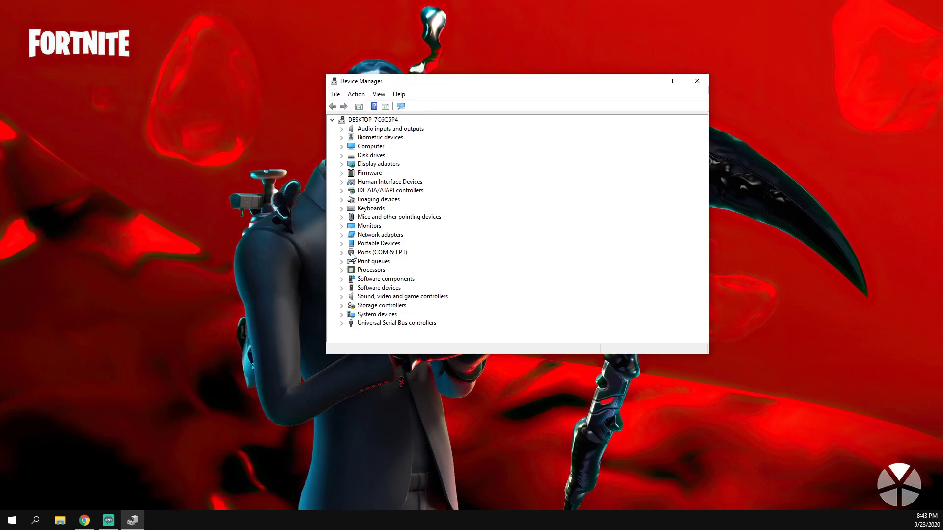
# - Disable the High precision event timer under System devices and confirm
pyautogui.click(342, 315)
pyautogui.scroll(-2, 397, 299)
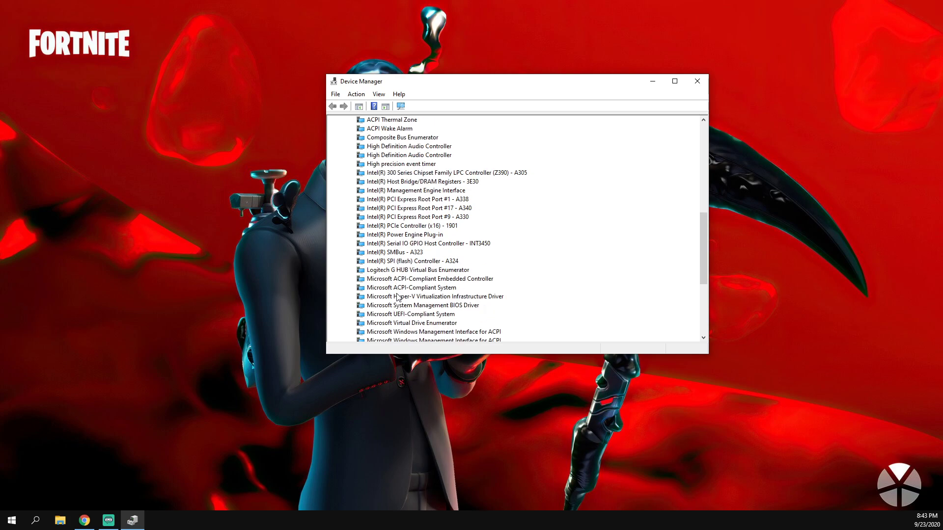
pyautogui.click(389, 192)
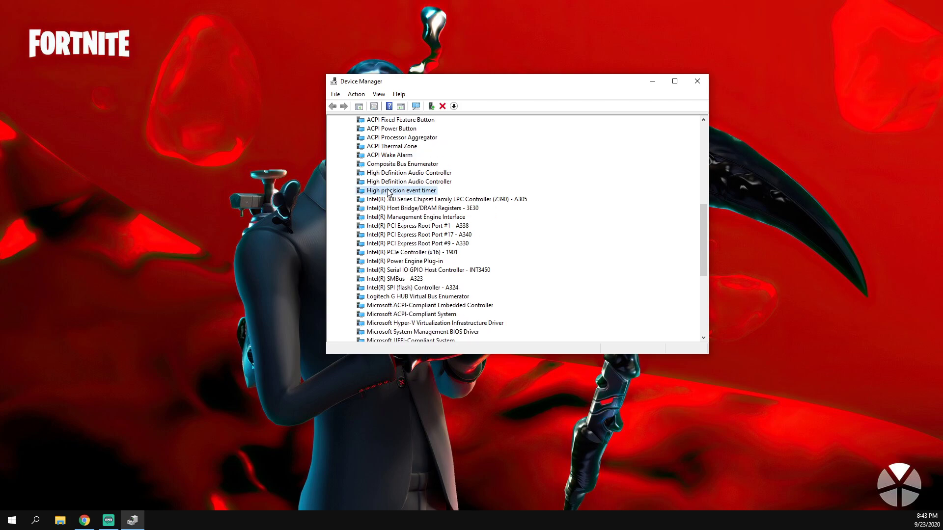
pyautogui.rightClick(388, 192)
pyautogui.click(441, 207)
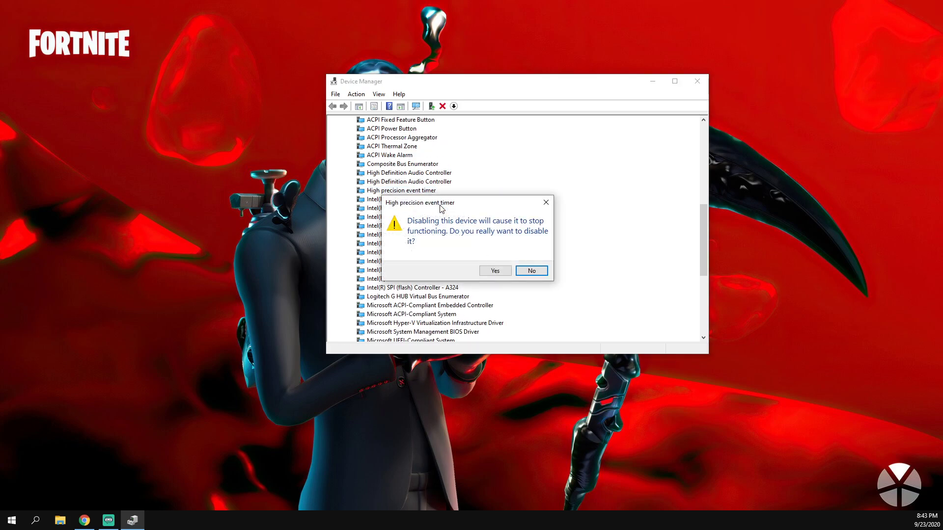
pyautogui.click(495, 272)
pyautogui.scroll(-1, 497, 277)
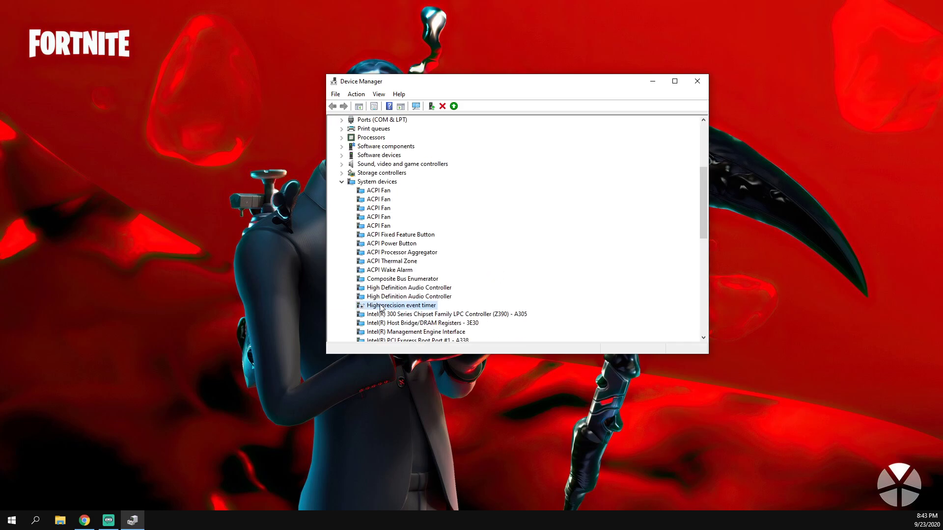
# - Review the timer's driver details in Properties, cancel, and close Device Manager
pyautogui.rightClick(390, 305)
pyautogui.click(414, 361)
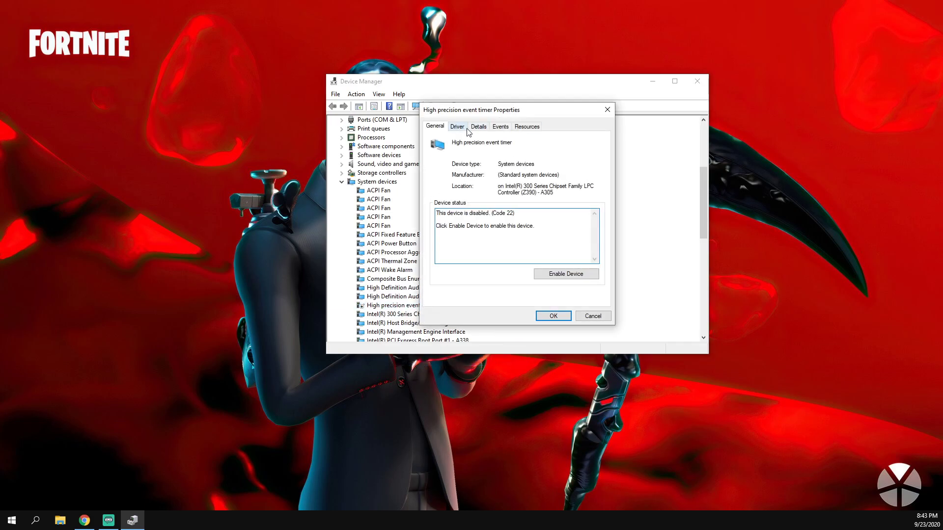
pyautogui.click(463, 127)
pyautogui.moveTo(499, 174); pyautogui.dragTo(522, 173)
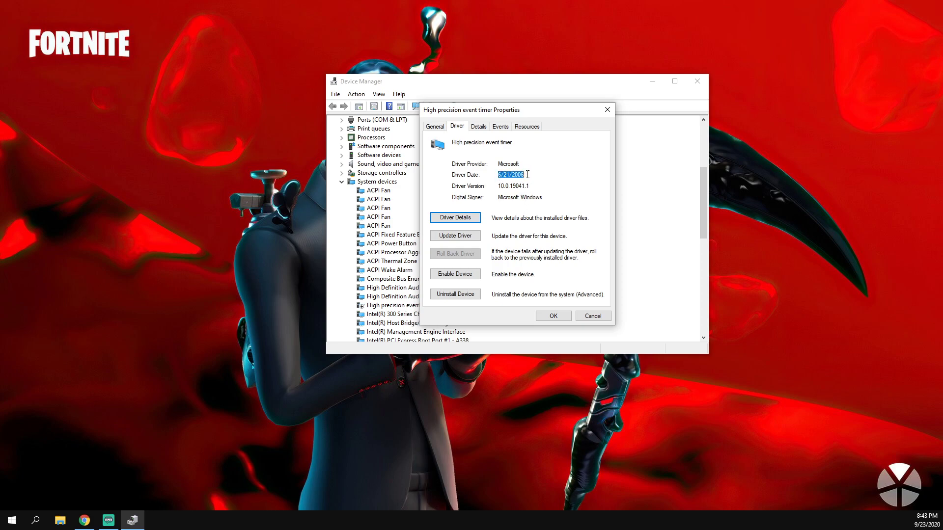
pyautogui.click(592, 315)
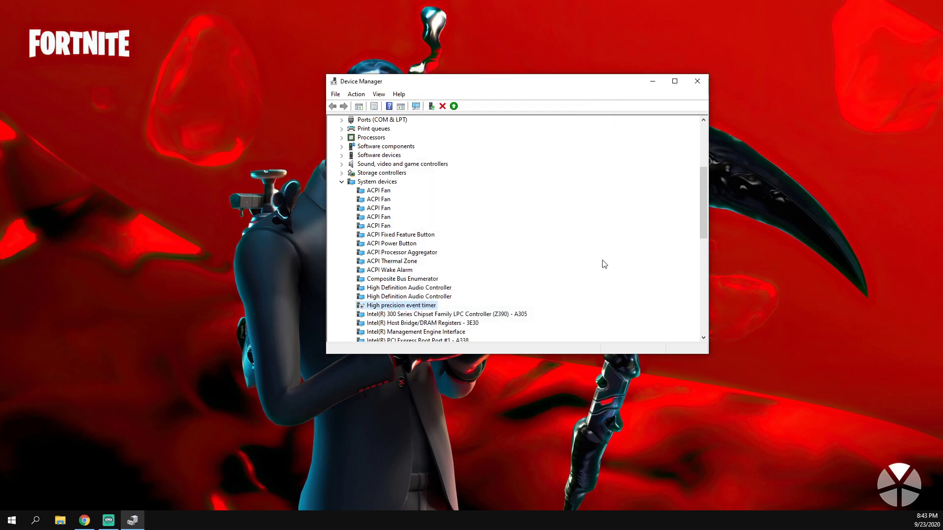
pyautogui.click(698, 83)
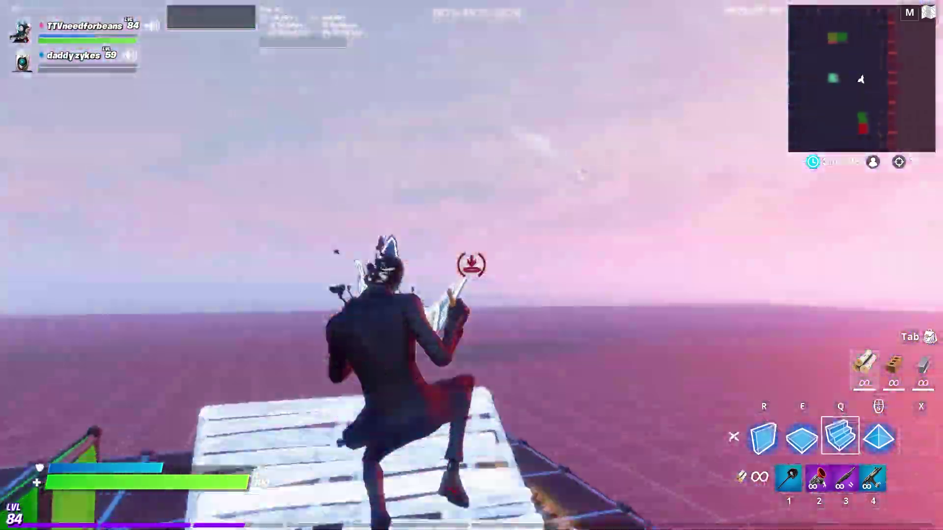